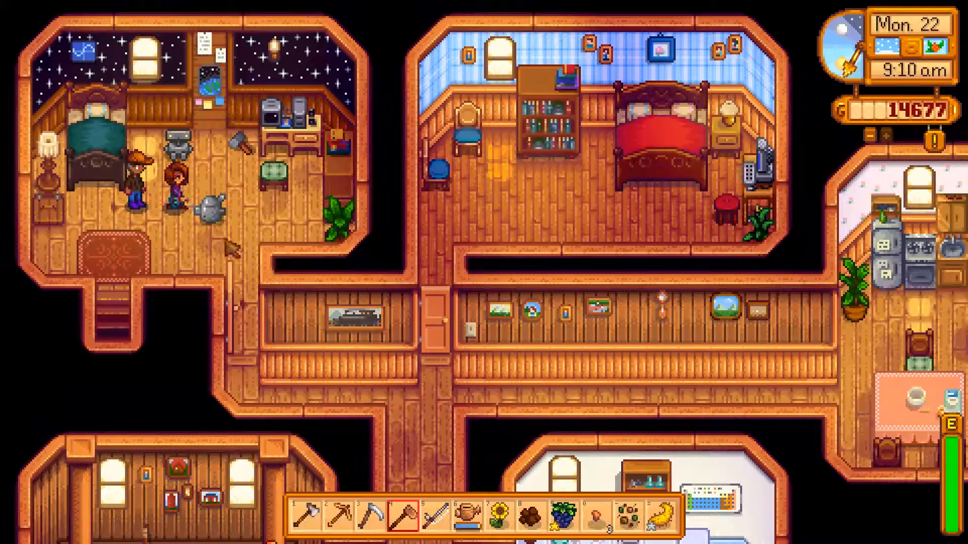
Step: Quit the running Stardew Valley game to the desktop
key("d")
key("Escape")
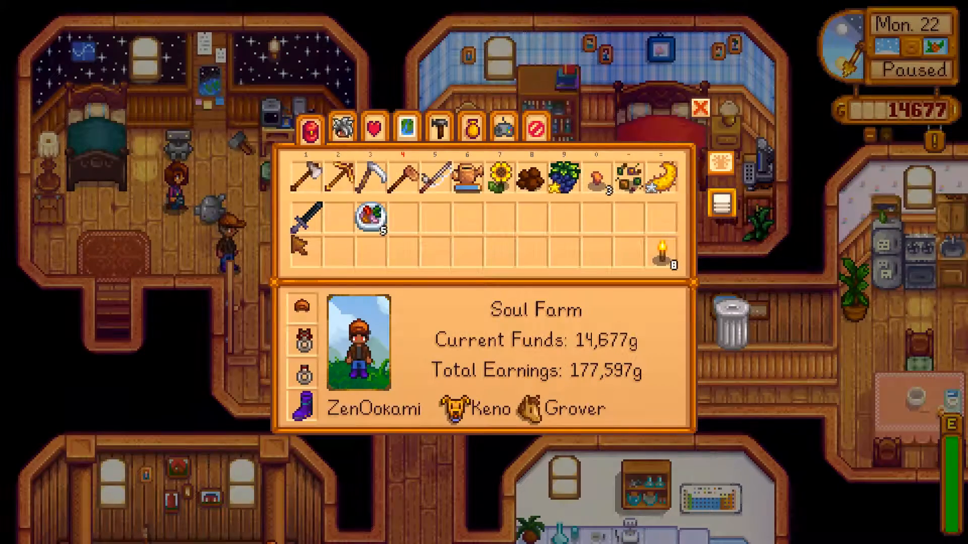
left_click(538, 130)
left_click(486, 309)
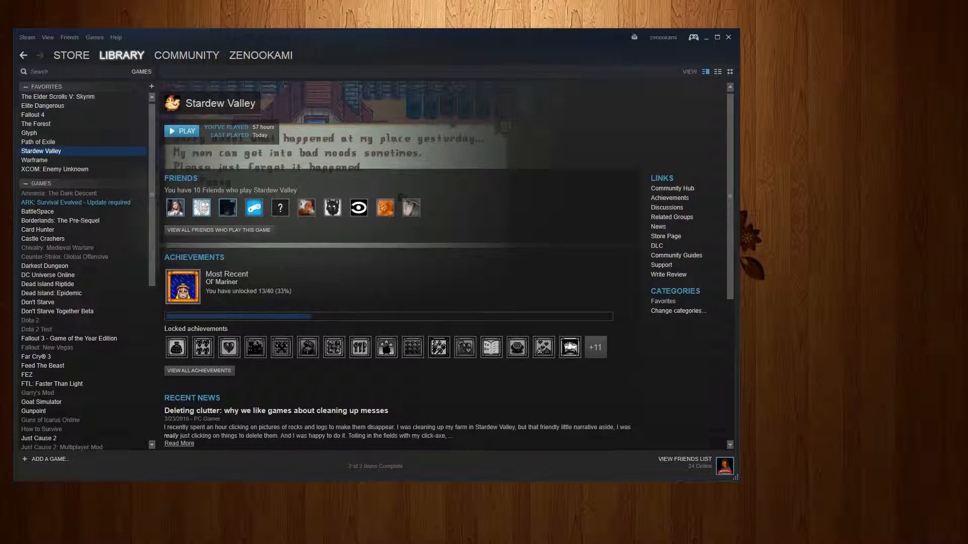
Step: Switch to the browser and review the Maru Replacer mod's preview images, description and readme on Nexus Mods
key("alt+Tab")
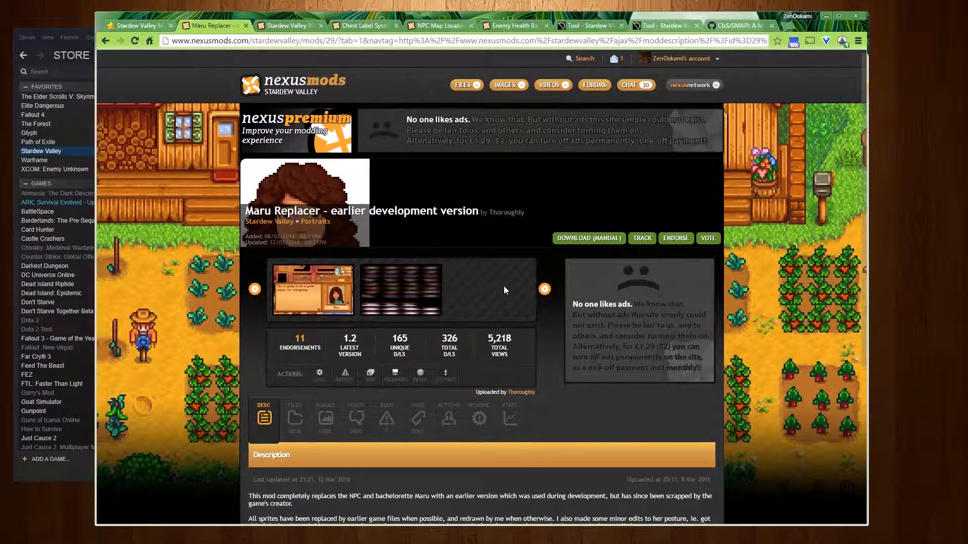
scroll(503, 286, "down", 2)
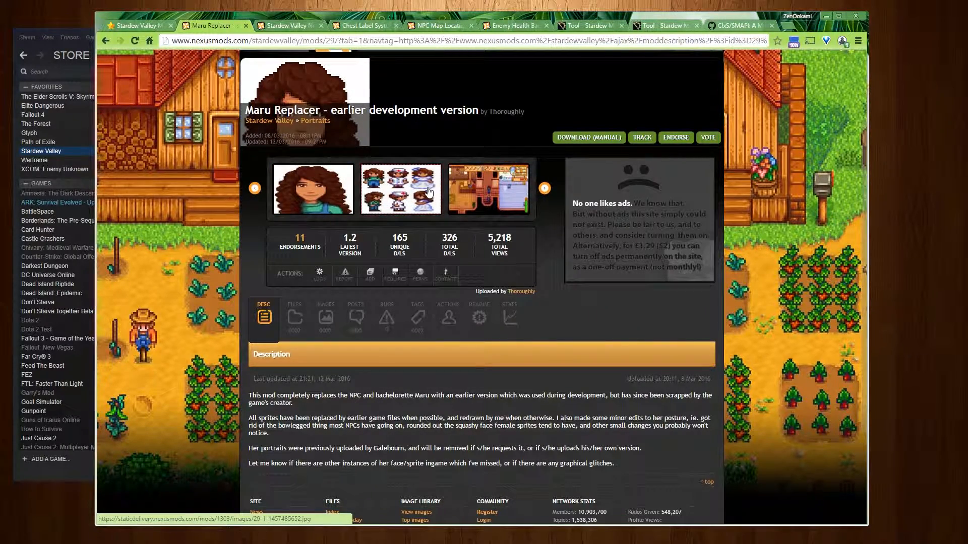
mouse_move(429, 192)
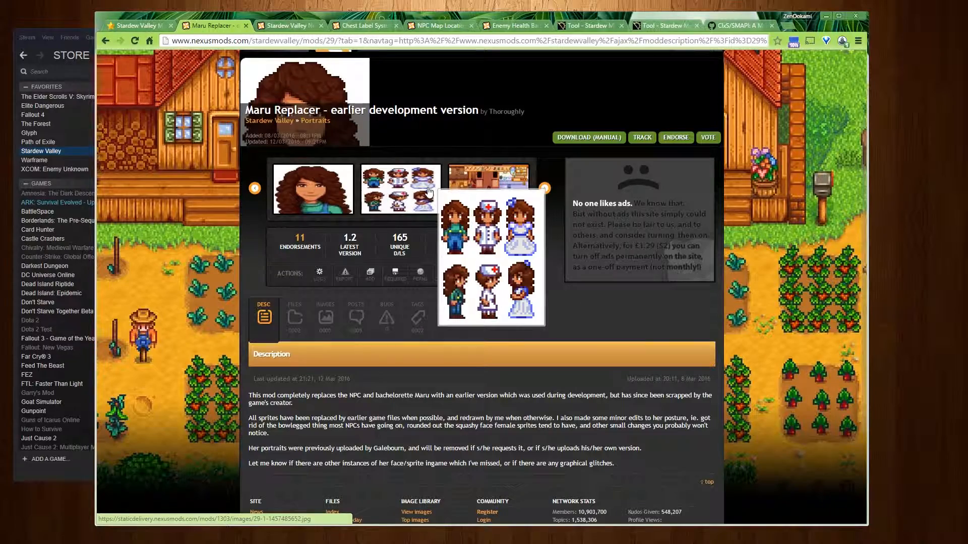
mouse_move(318, 191)
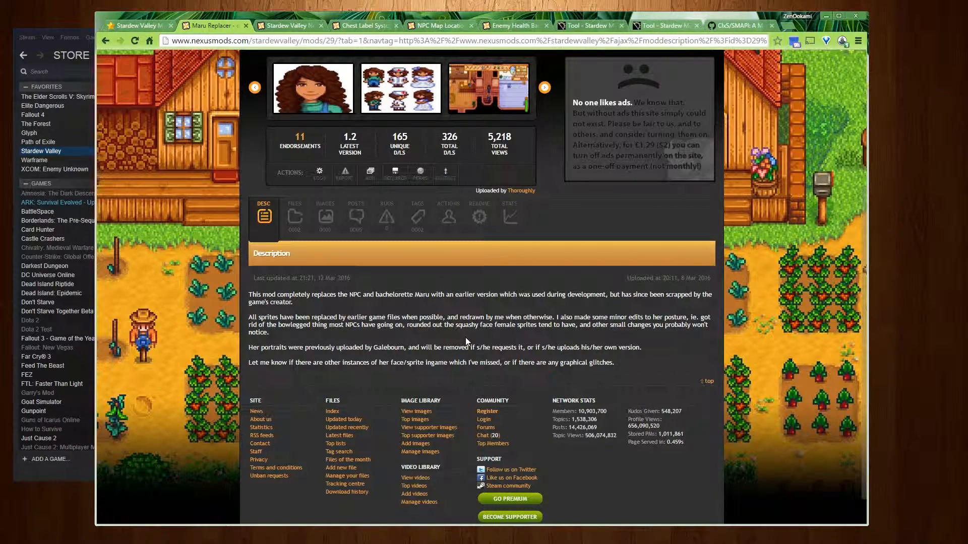
left_click(489, 223)
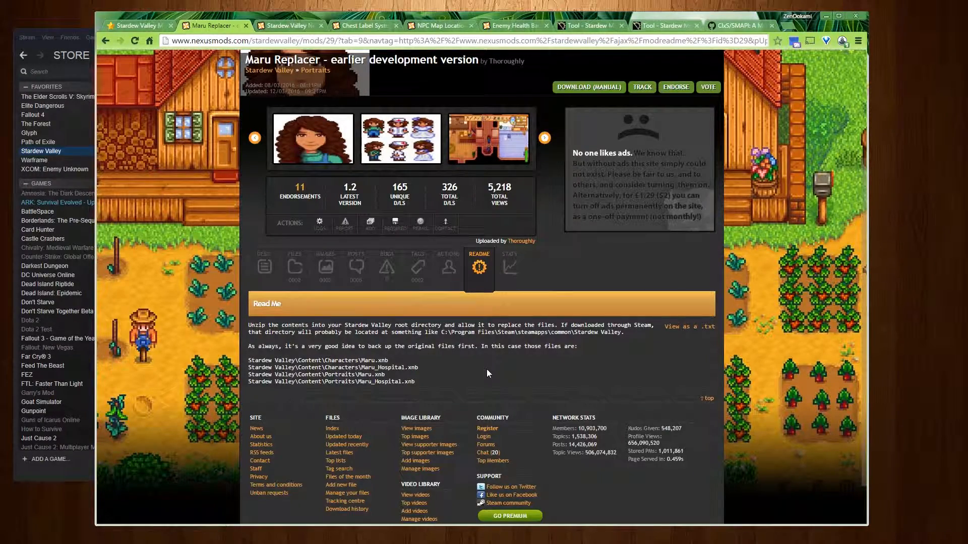
Step: Manually download the main Maru Replacer file and save the zip in a new Stardew Valley\Mods folder under Documents
left_click(295, 267)
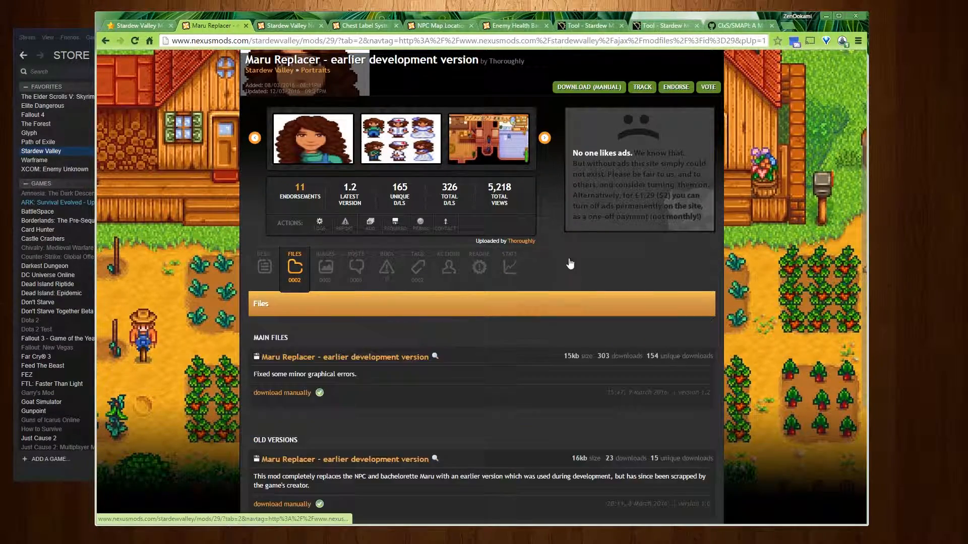
scroll(641, 206, "up", 3)
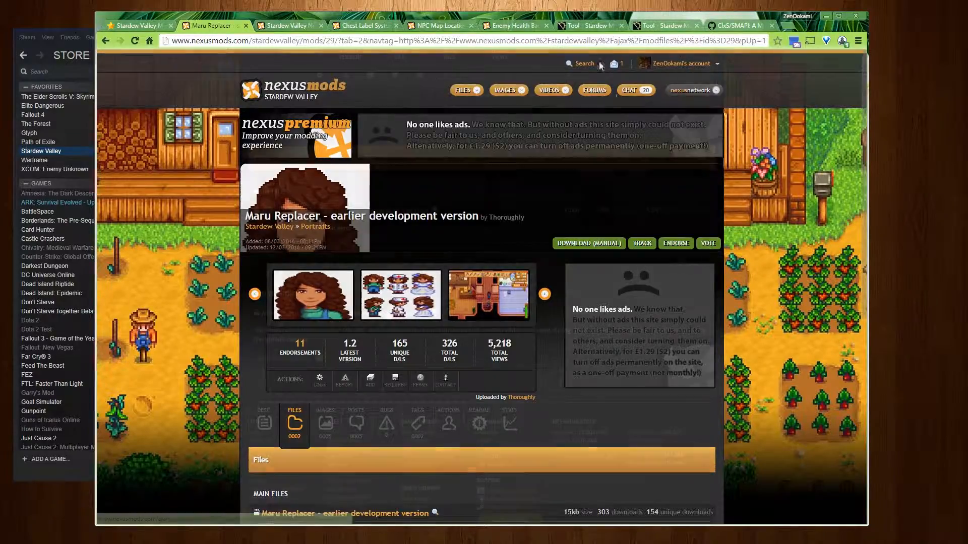
scroll(267, 234, "down", 6)
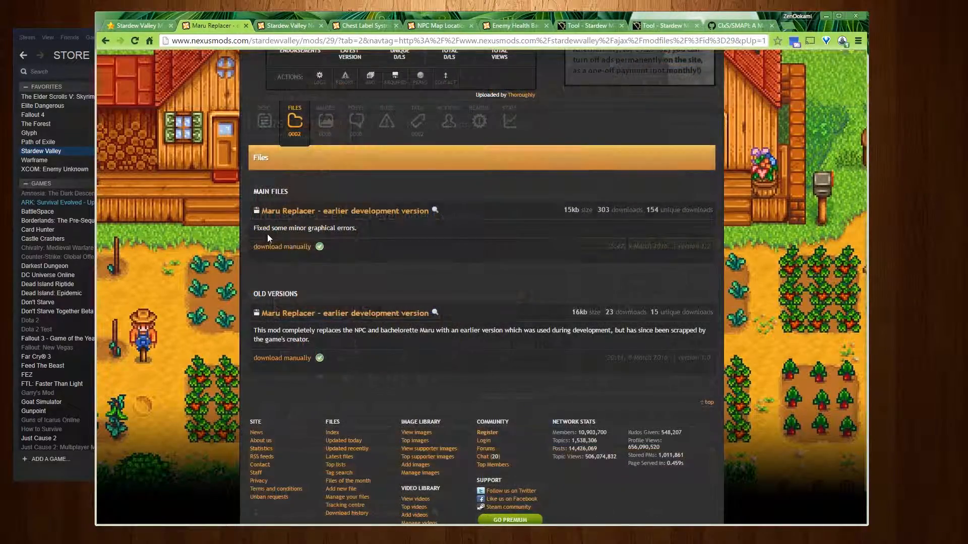
left_click(292, 249)
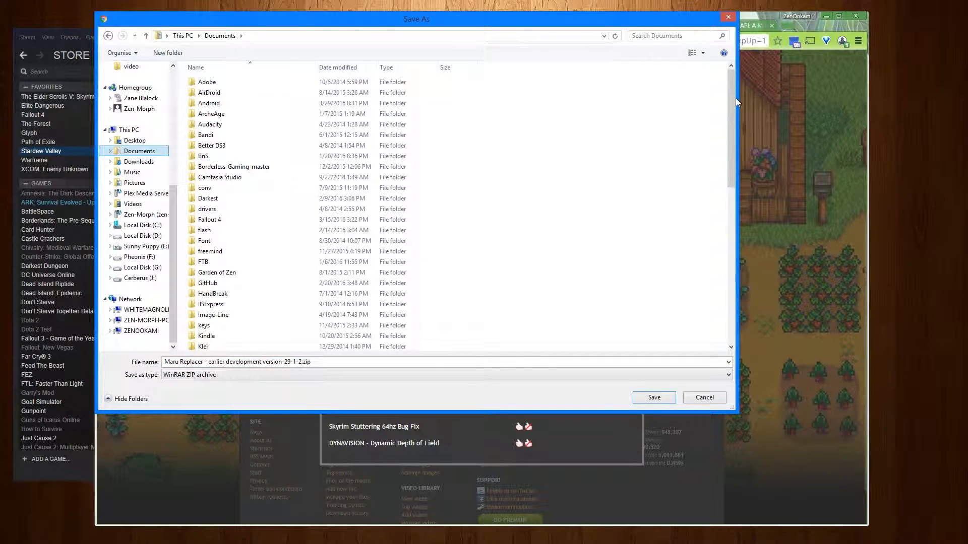
left_click_drag(733, 92, 717, 238)
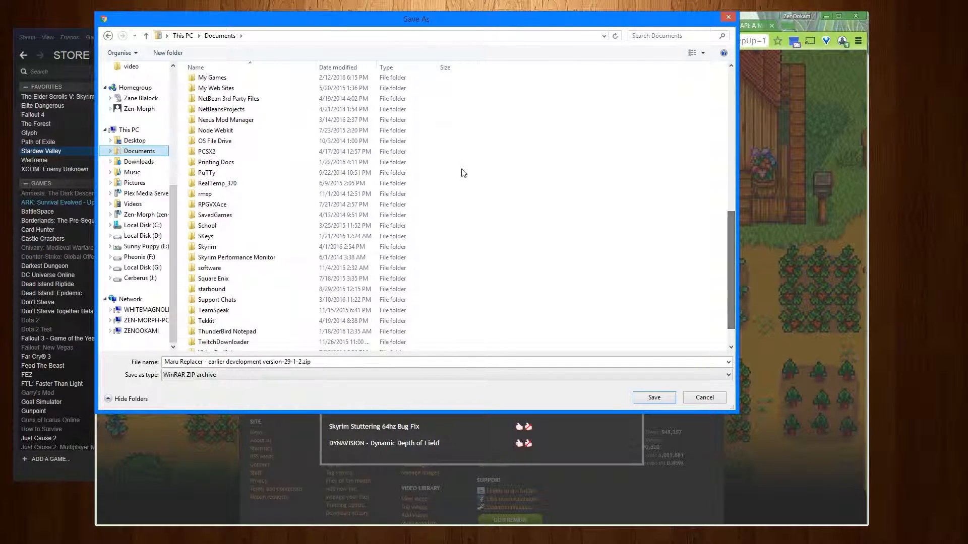
left_click(167, 52)
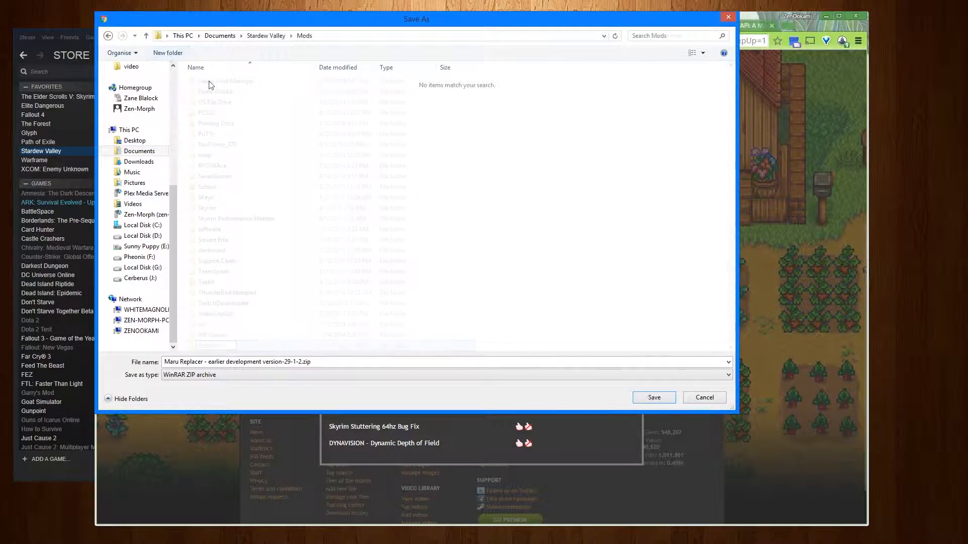
left_click(654, 398)
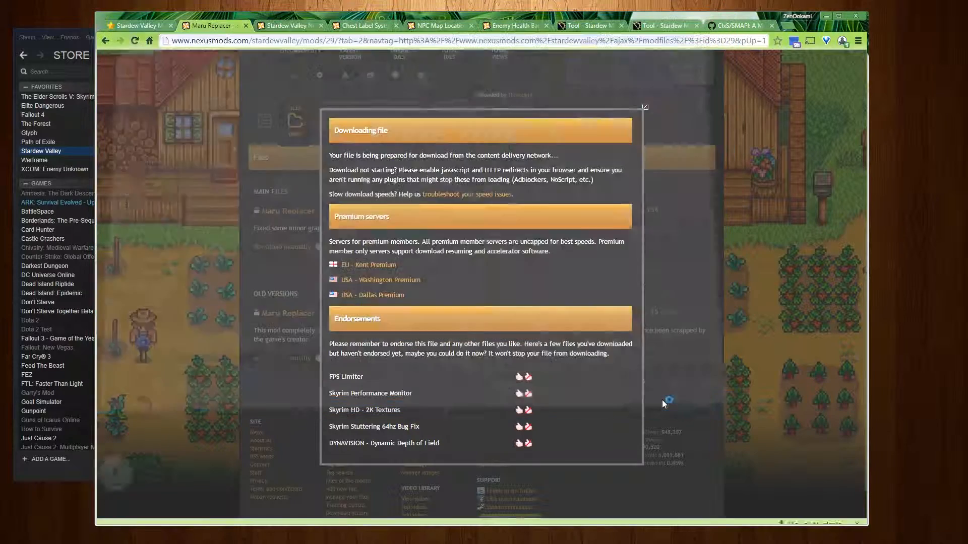
Step: Show the downloaded Maru Replacer zip in its folder and extract it into a subfolder named after the archive
left_click(198, 510)
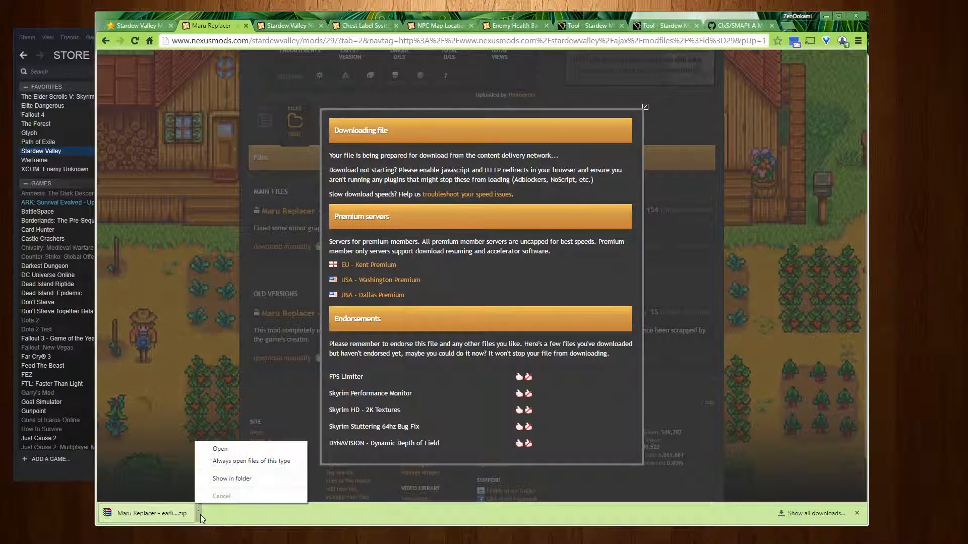
left_click(245, 485)
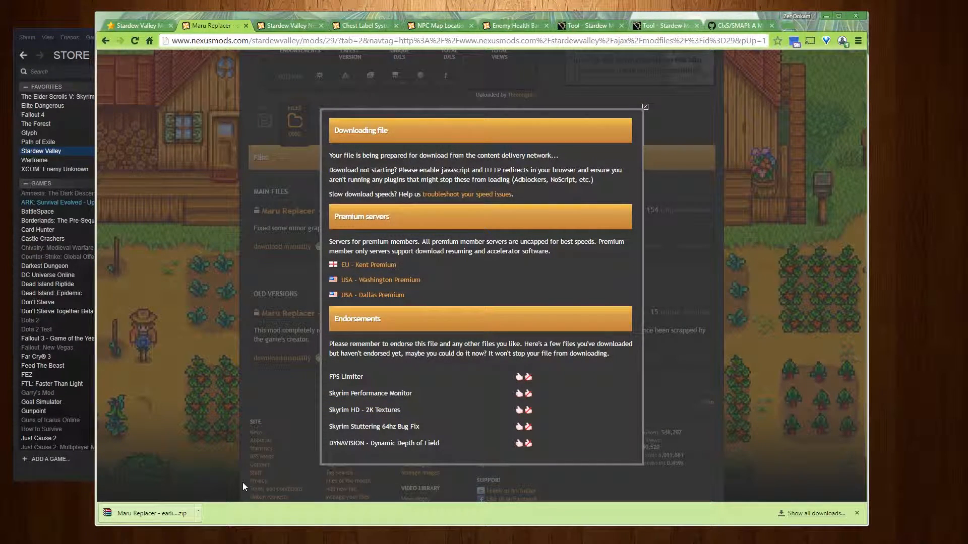
left_click_drag(967, 83, 557, 144)
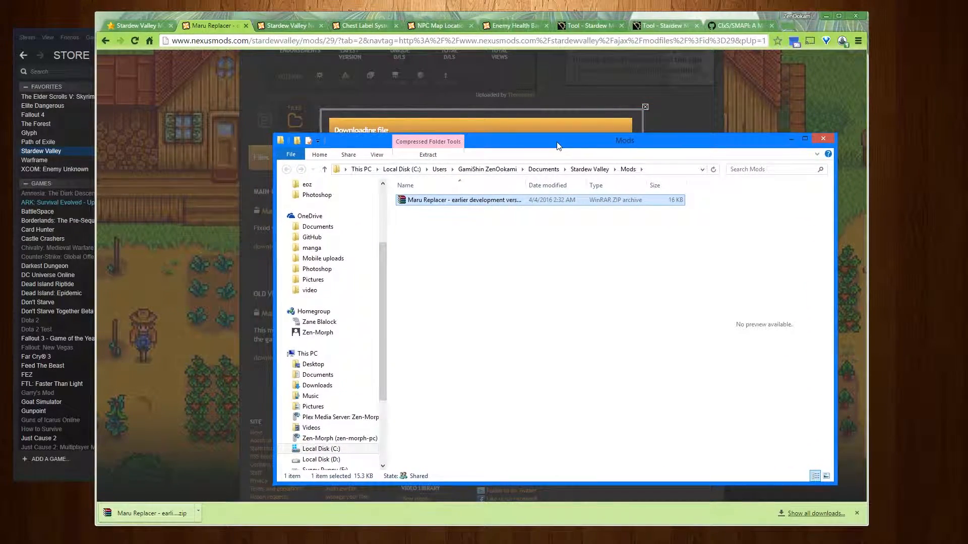
double_click(526, 185)
double_click(418, 199)
right_click(417, 200)
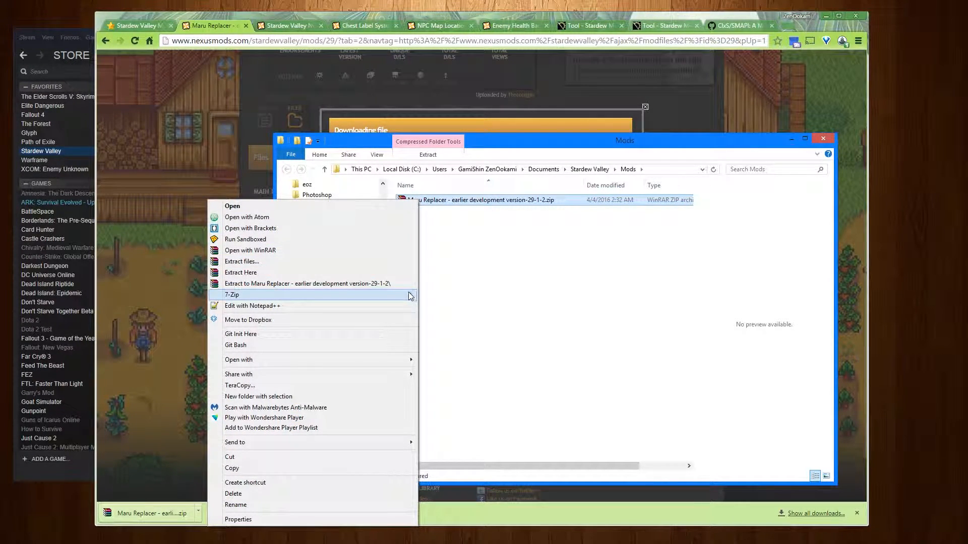
left_click(304, 283)
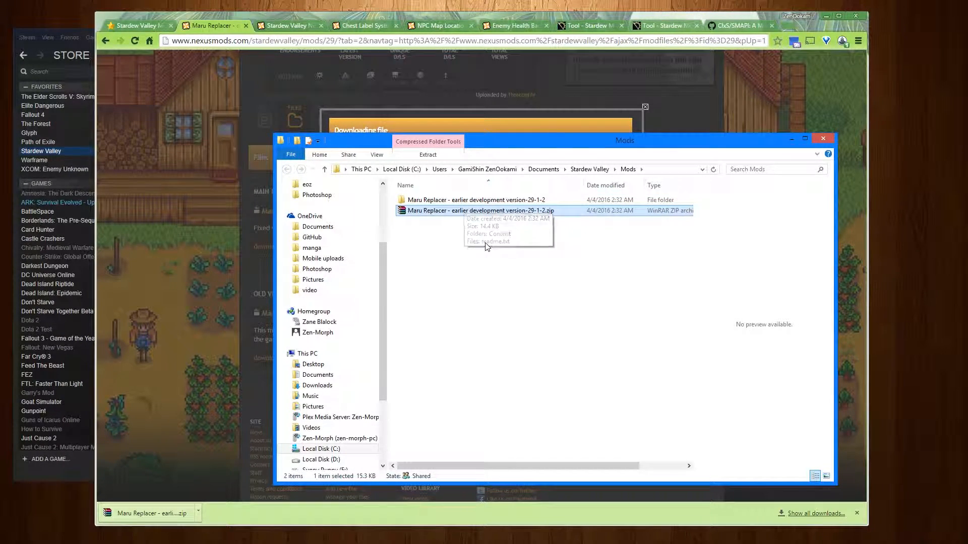
Step: Open readme.txt from the extracted Maru Replacer folder and place it beside the folder window
double_click(452, 202)
double_click(442, 211)
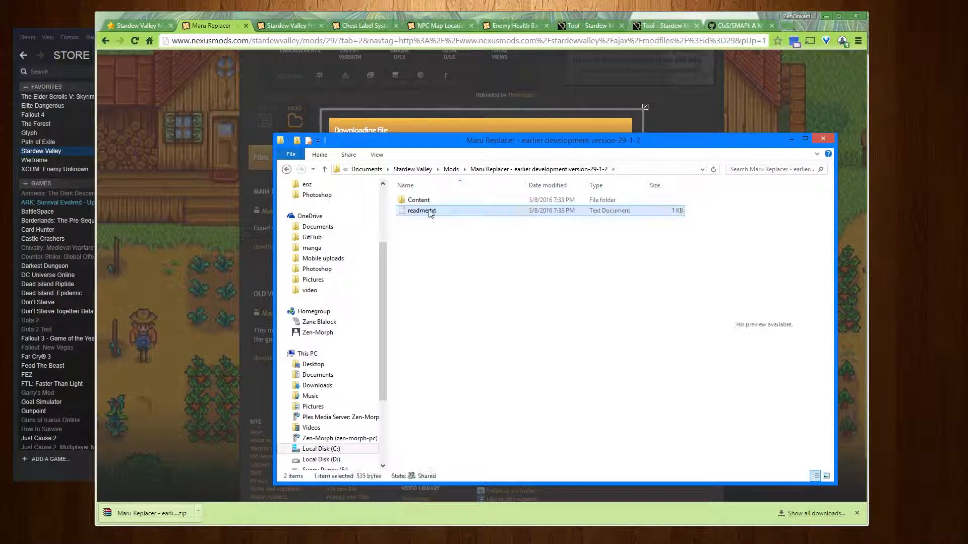
left_click_drag(677, 105, 326, 98)
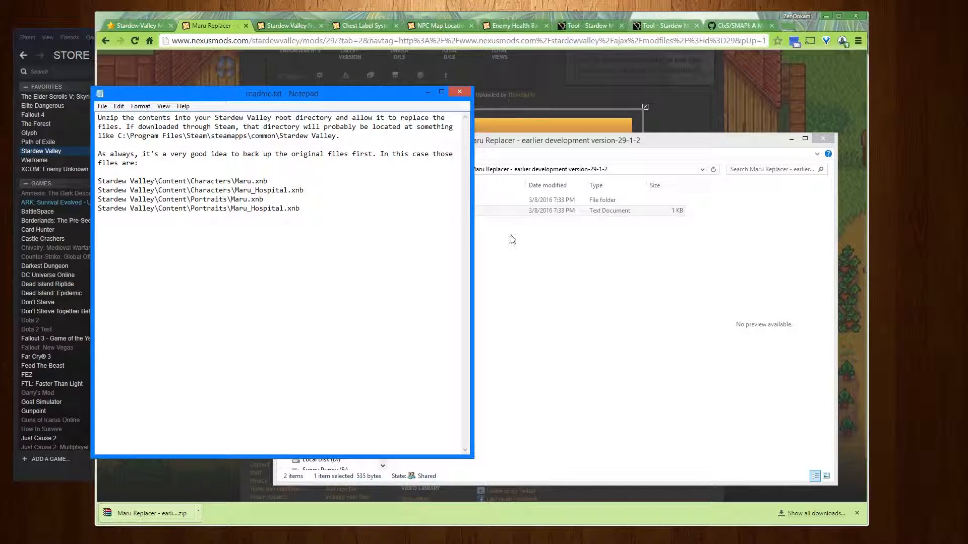
Step: Examine the files in the extracted mod's Content\Characters folder, and return to the Mods folder
left_click(565, 272)
double_click(444, 200)
left_click(444, 199)
double_click(446, 200)
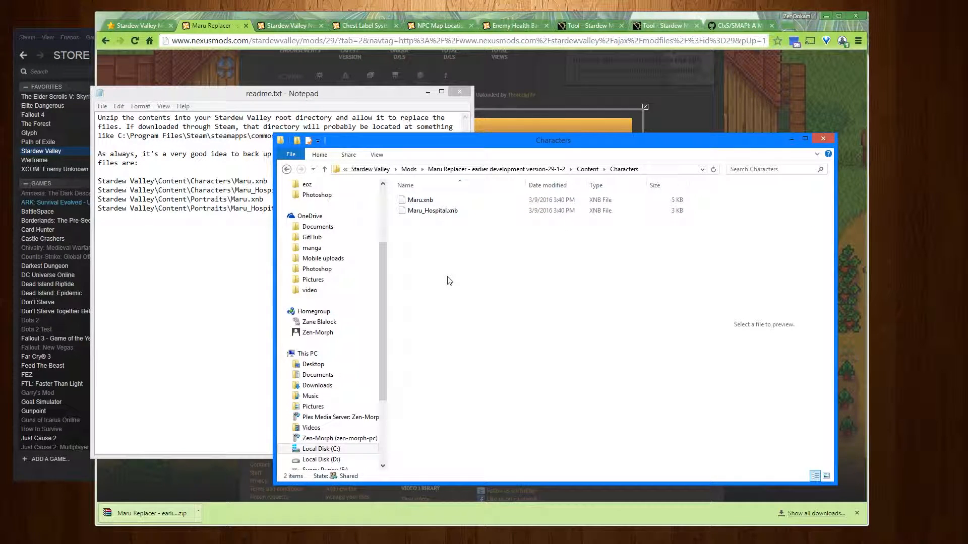
key("BackSpace")
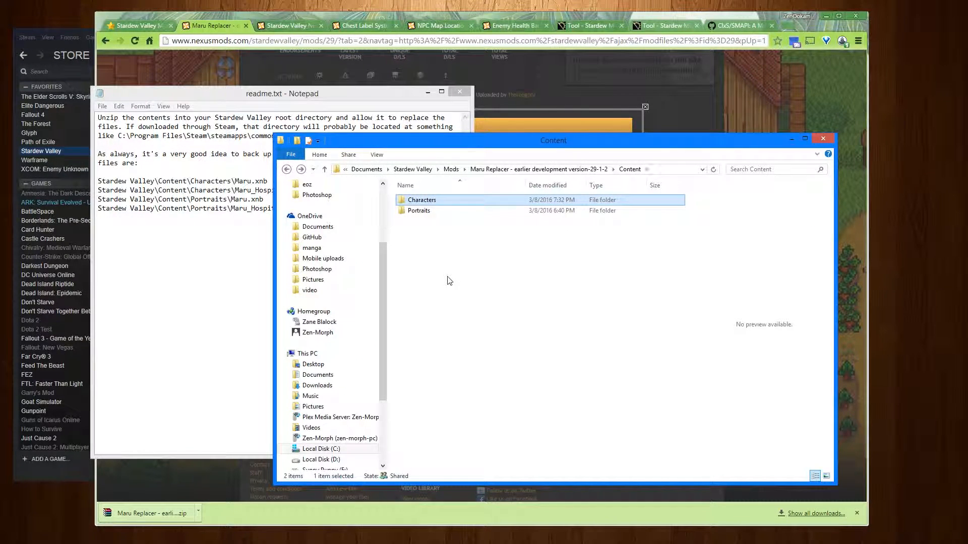
key("BackSpace")
key("BackSpace")
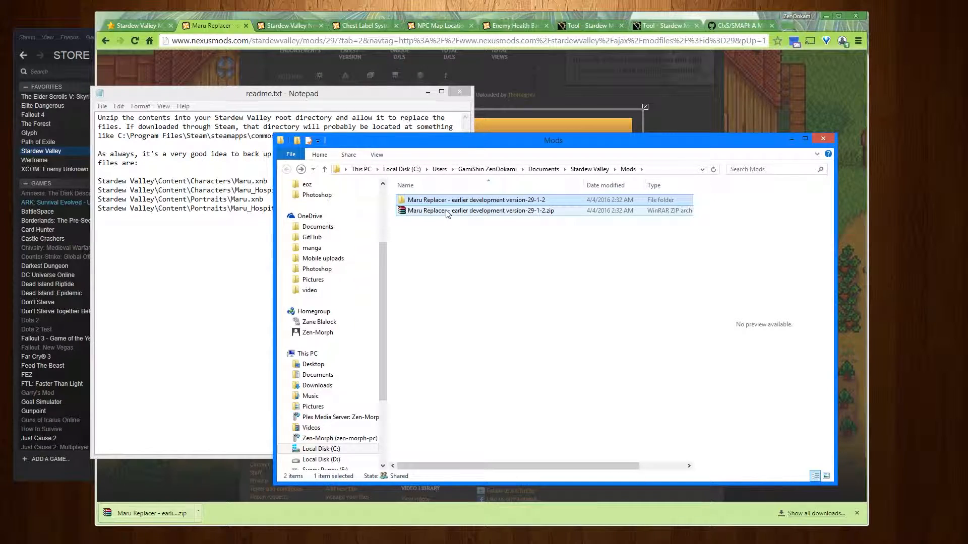
Step: Open the extracted mod's Content folder in a separate Explorer window
double_click(446, 200)
left_click_drag(515, 162, 535, 174)
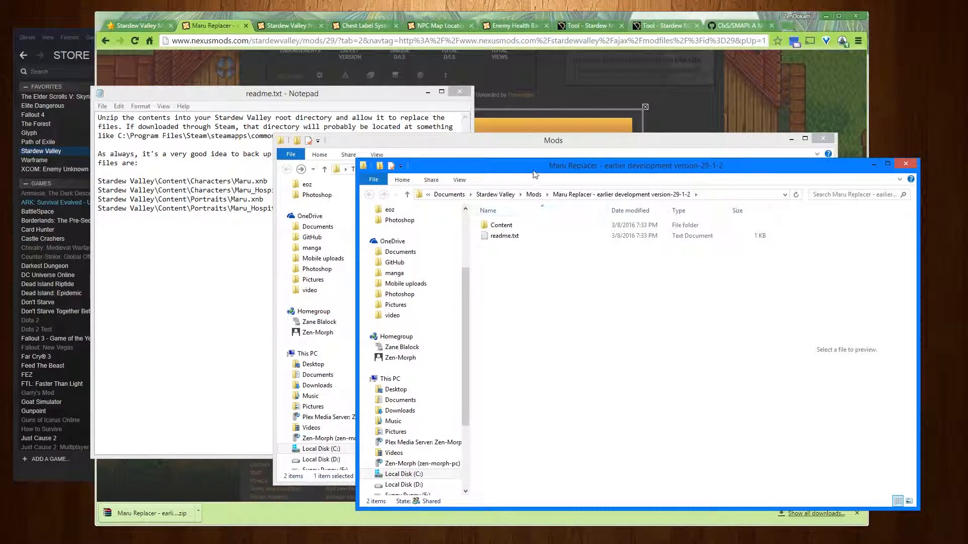
double_click(499, 225)
Step: Create a folder named Backups in Documents\Stardew Valley and open it
left_click(513, 146)
left_click_drag(532, 145, 419, 152)
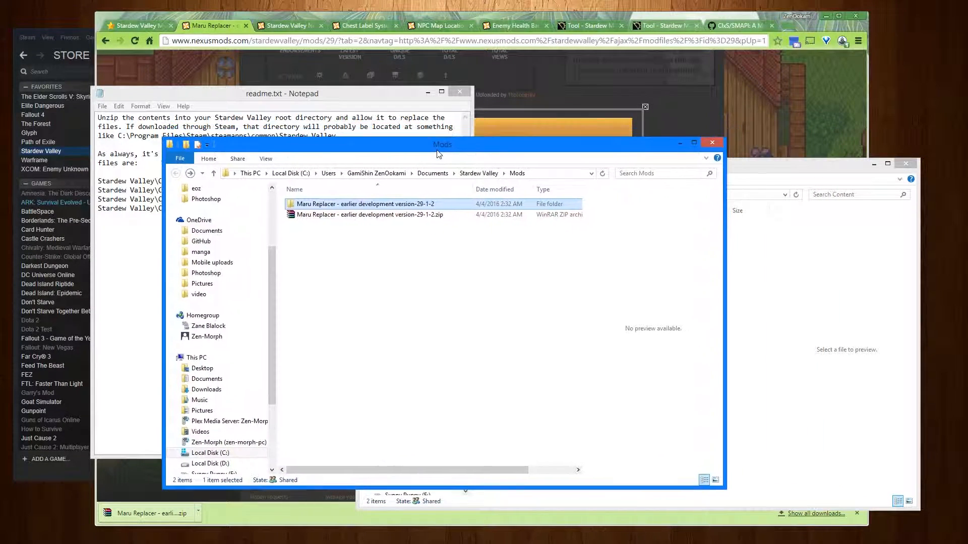
left_click(478, 175)
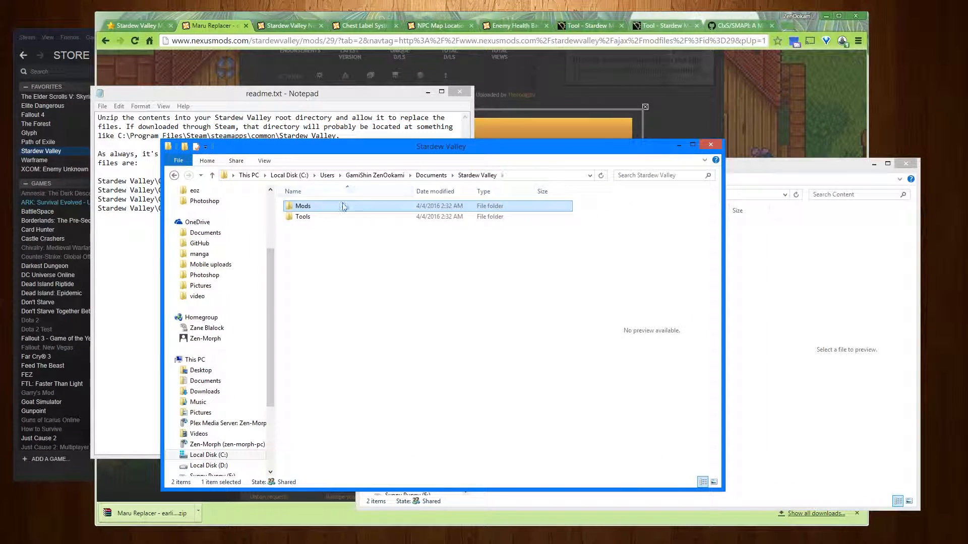
left_click(190, 147)
type("Backups")
key("Return")
key("Return")
Step: Create a Characters folder inside Backups with a Maru subfolder in it, and open the Maru folder
left_click(184, 147)
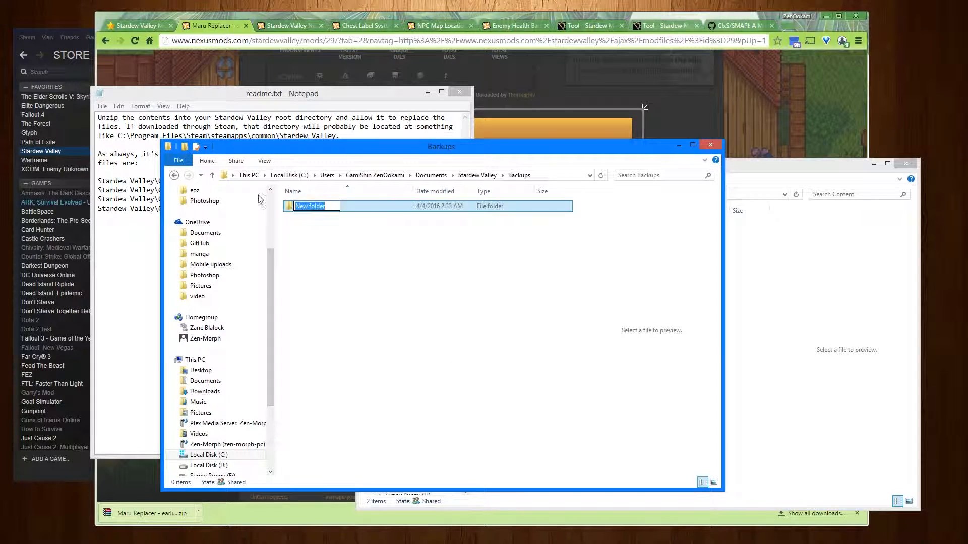
type("Characters")
key("Return")
key("Return")
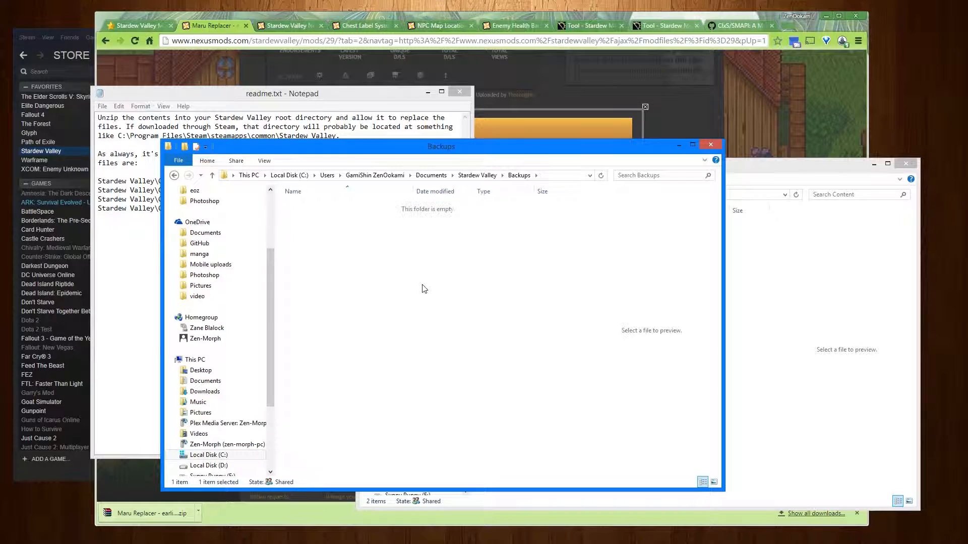
left_click(184, 147)
type("Maru")
key("Return")
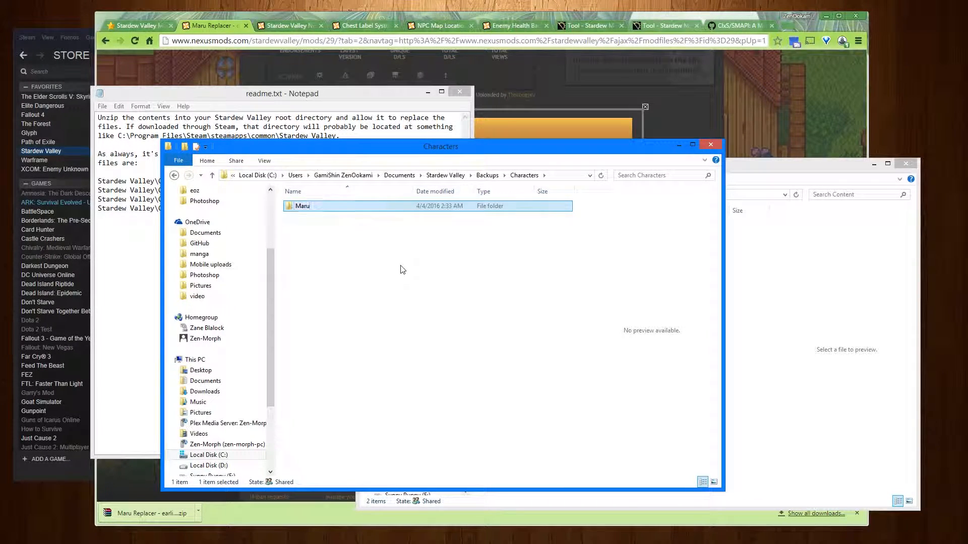
key("Return")
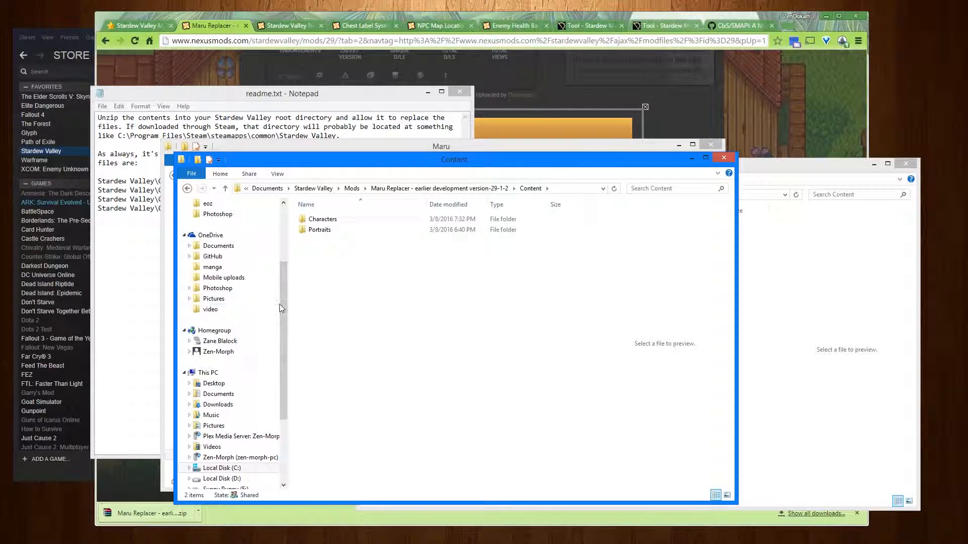
Step: Open the game's Content folder at G:\SteamLibrary\steamapps\common\Stardew Valley in the other Explorer window
scroll(252, 353, "down", 4)
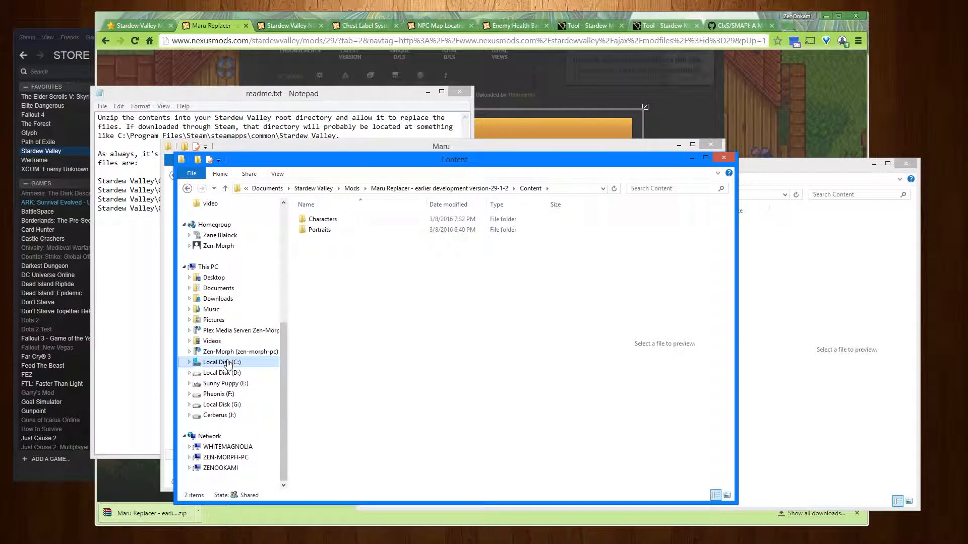
left_click(239, 361)
left_click(382, 265)
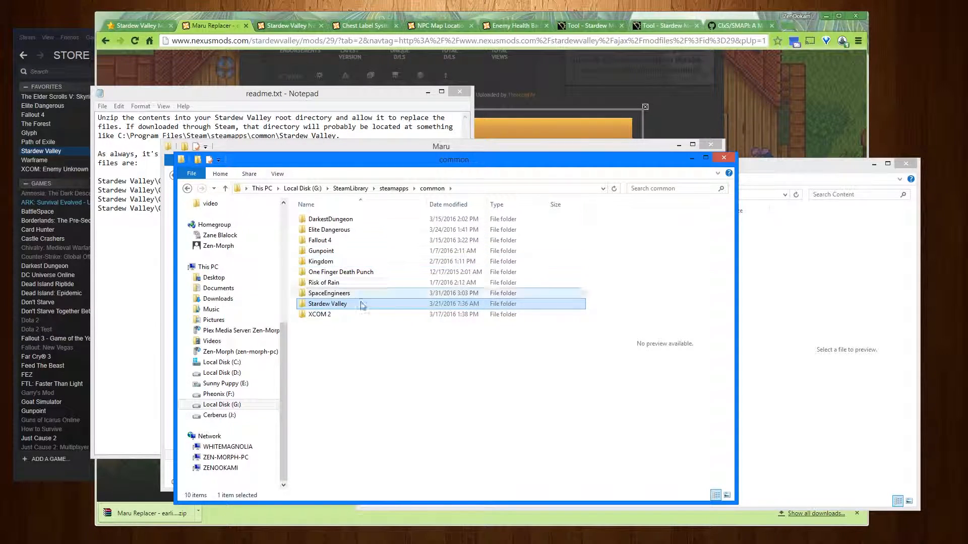
double_click(340, 304)
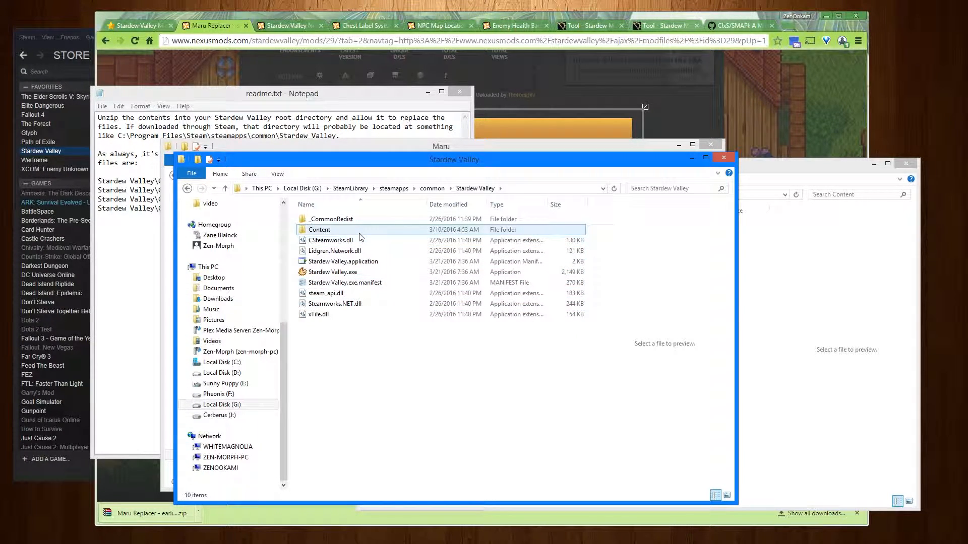
double_click(356, 230)
left_click(355, 229)
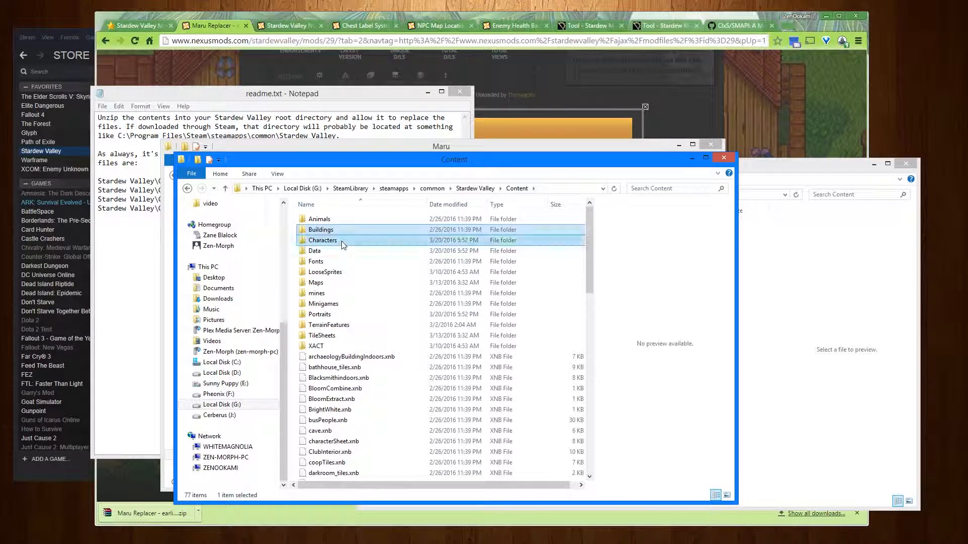
Step: Copy Maru.xnb and Maru_Hospital.xnb from the game's Content\Characters folder into the Backups\Characters\Maru folder
double_click(348, 240)
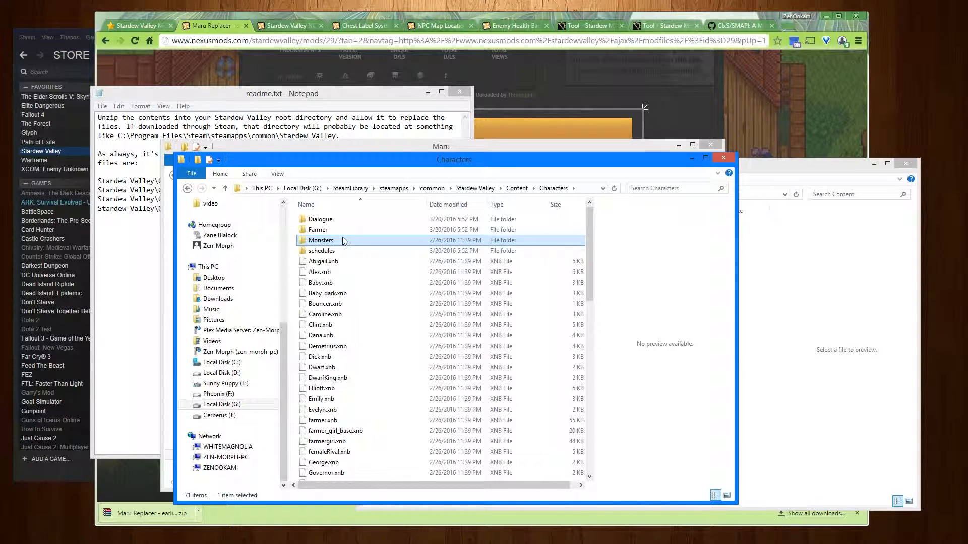
type("maru")
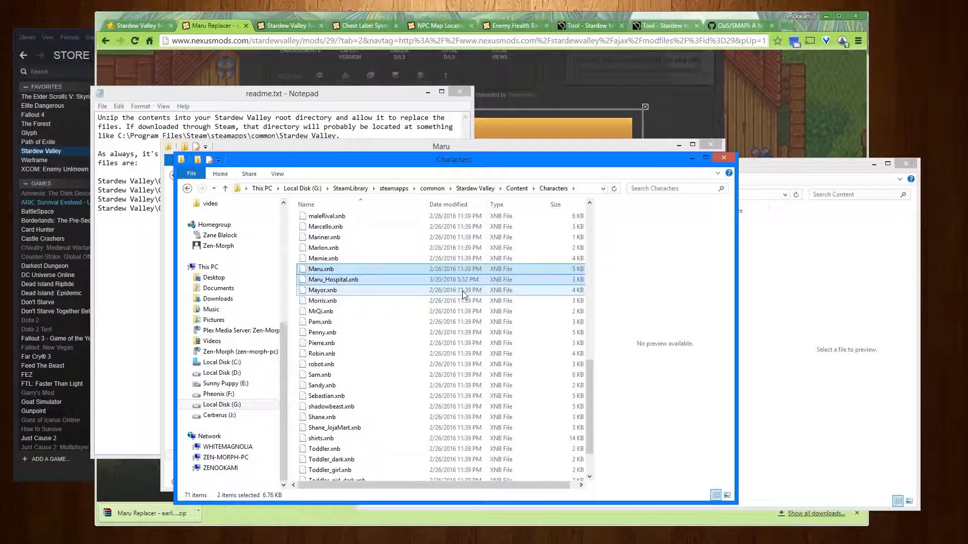
left_click(497, 148)
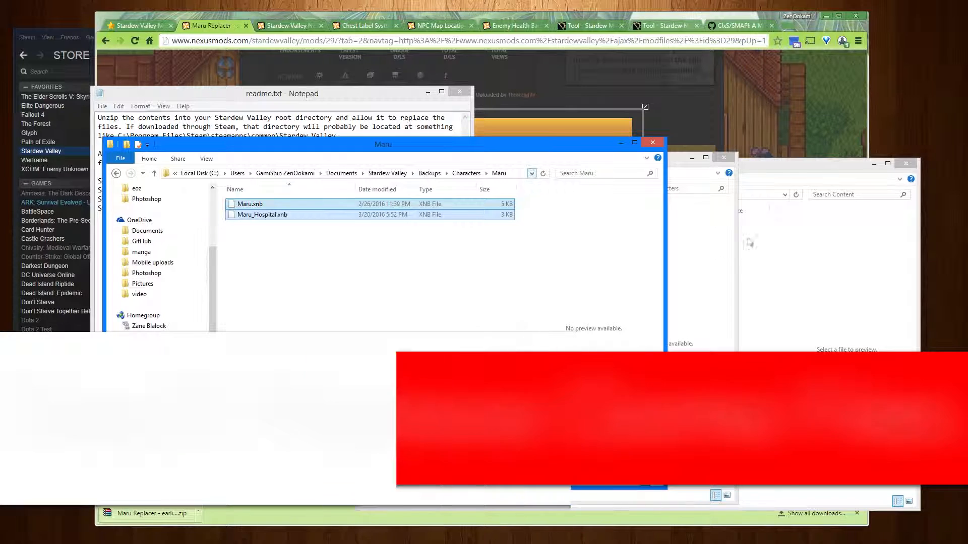
Step: Open the Characters folder in the mod's Content folder and copy Maru.xnb and Maru_Hospital.xnb
left_click(750, 243)
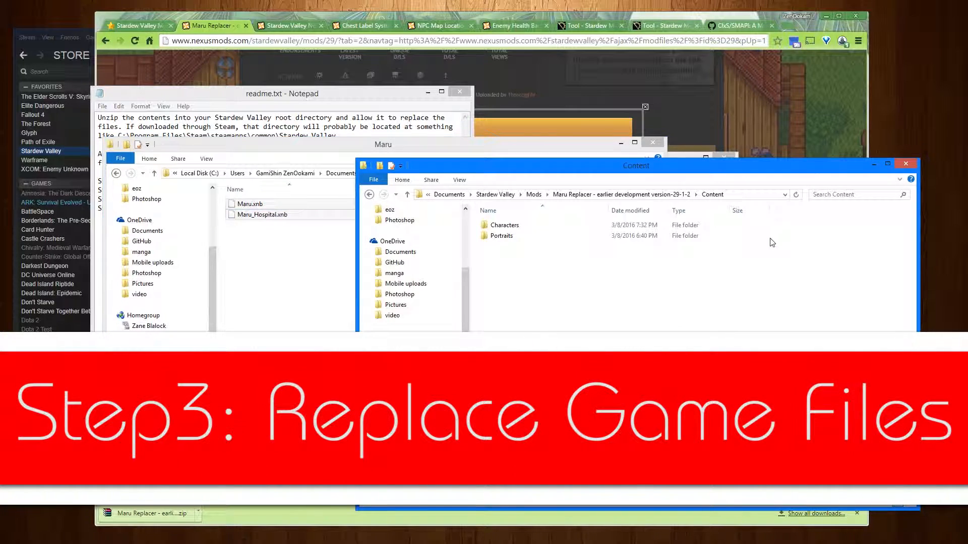
left_click_drag(630, 170, 660, 172)
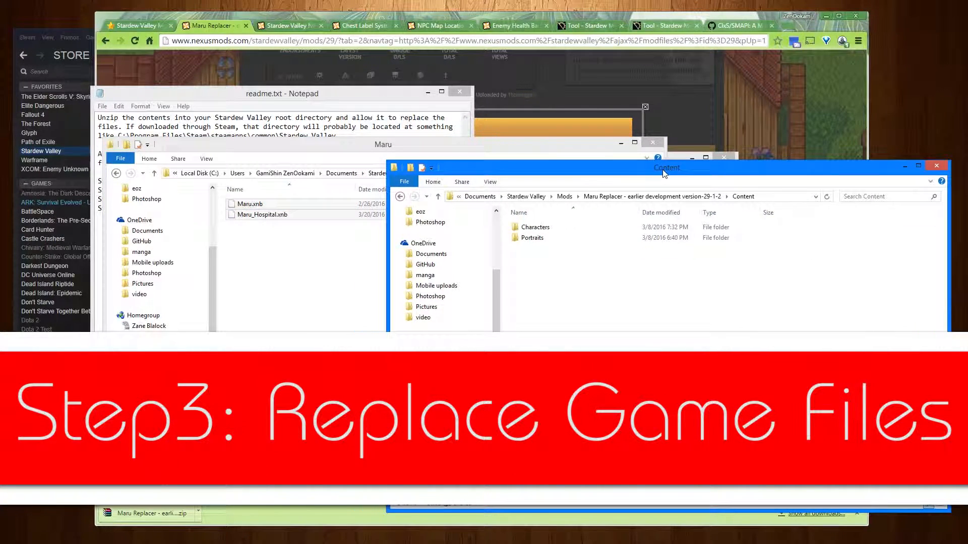
double_click(541, 228)
left_click(543, 229)
left_click(552, 238, "shift")
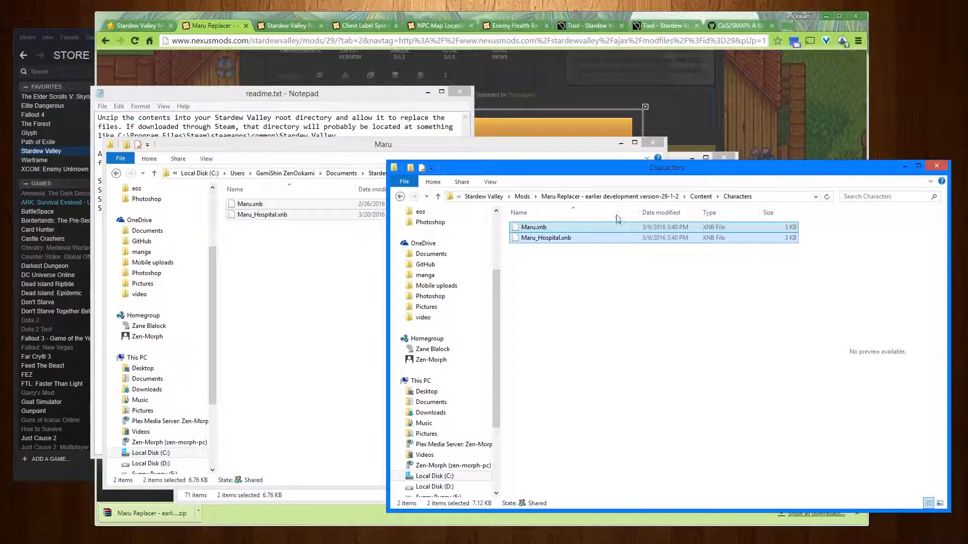
Step: Paste the mod's two Maru files into the game's Content\Characters folder, replacing the originals, and compare their date stamps with the mod's files
left_click_drag(565, 152, 562, 190)
left_click_drag(380, 166, 343, 91)
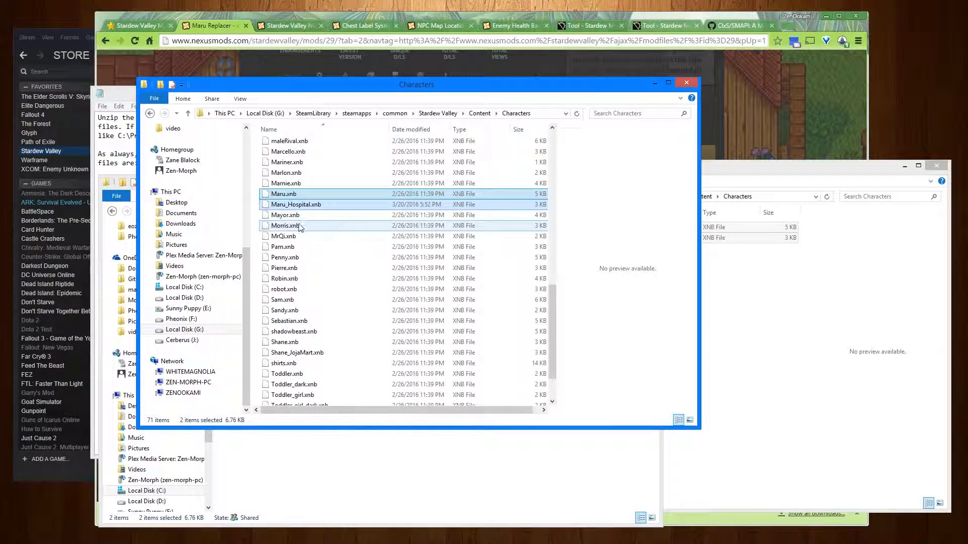
left_click(257, 203)
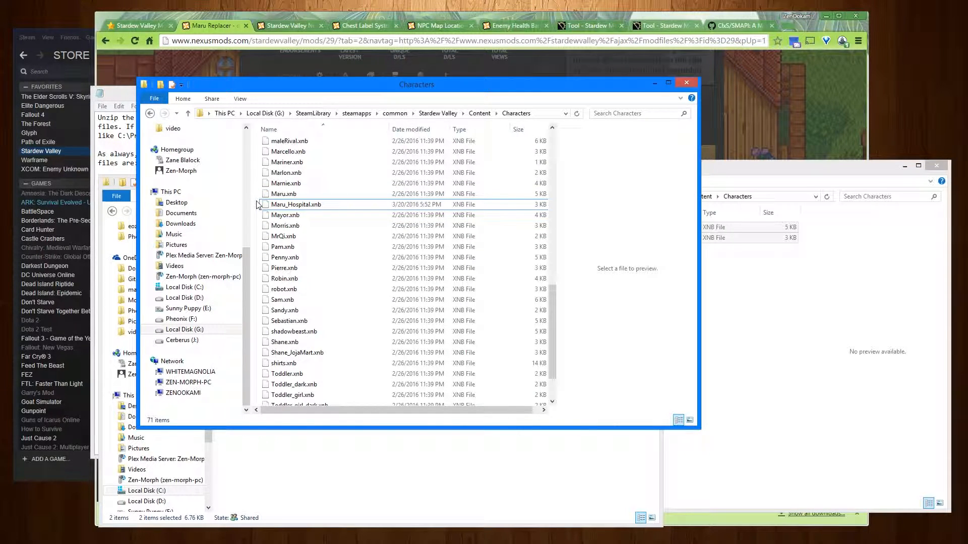
key("ctrl+v")
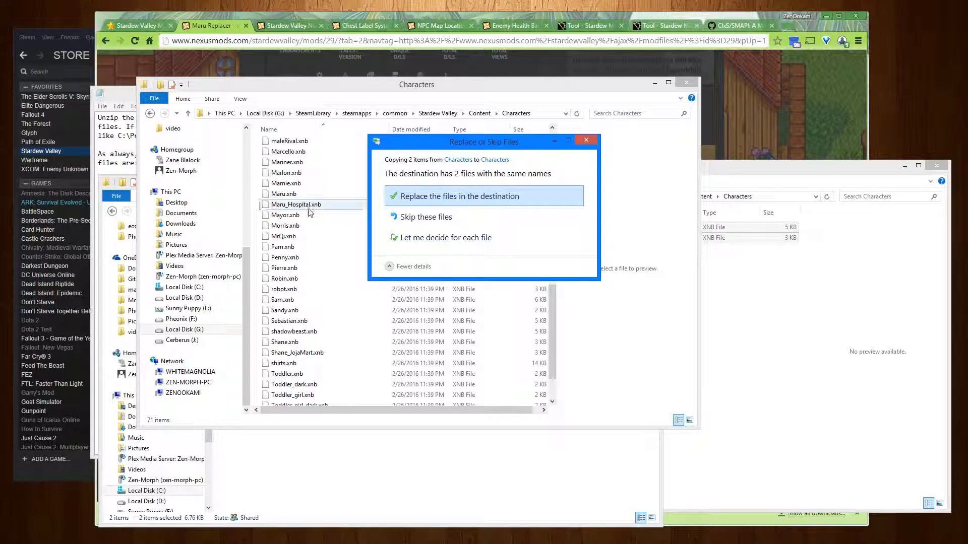
left_click(437, 197)
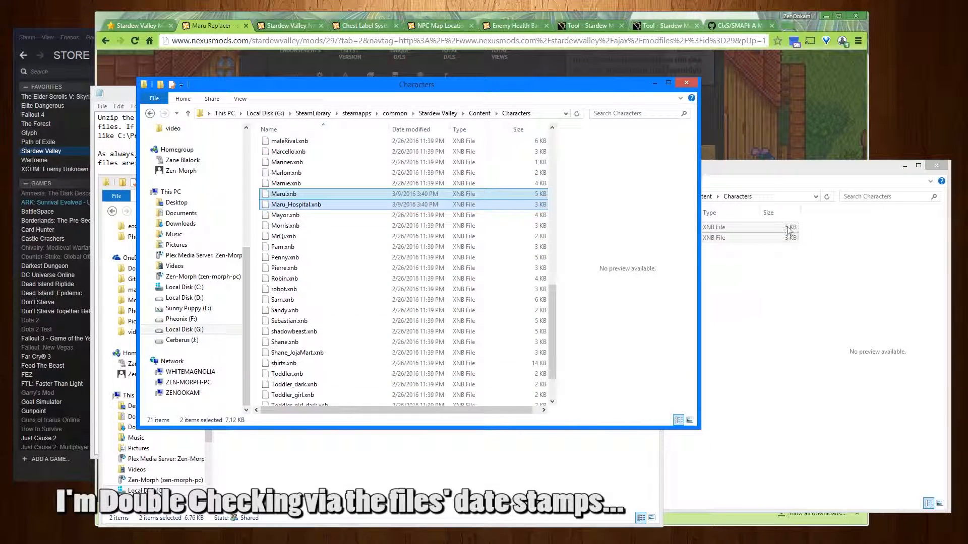
left_click(776, 179)
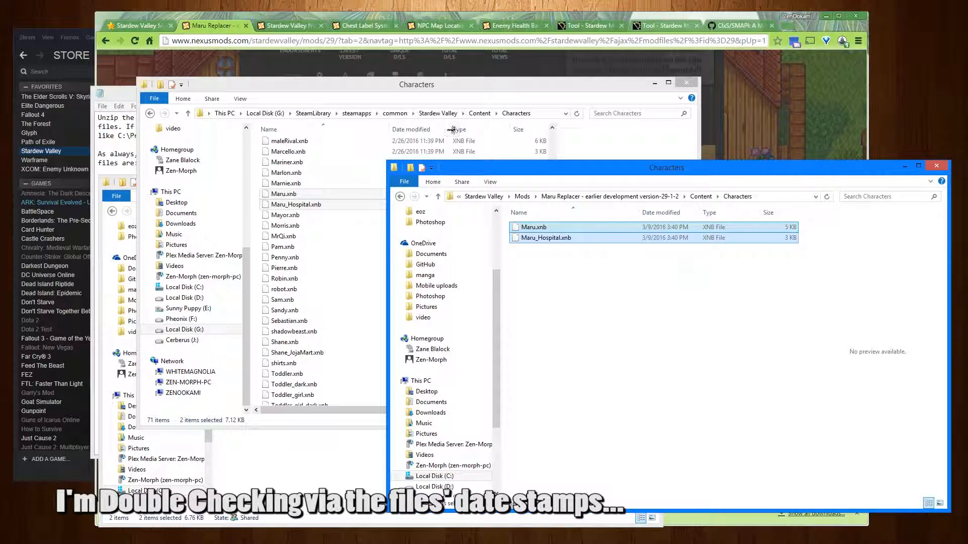
left_click(492, 158)
Step: Open the game's Content\Portraits folder and copy Maru.xnb and Maru_Hospital.xnb
left_click(477, 114)
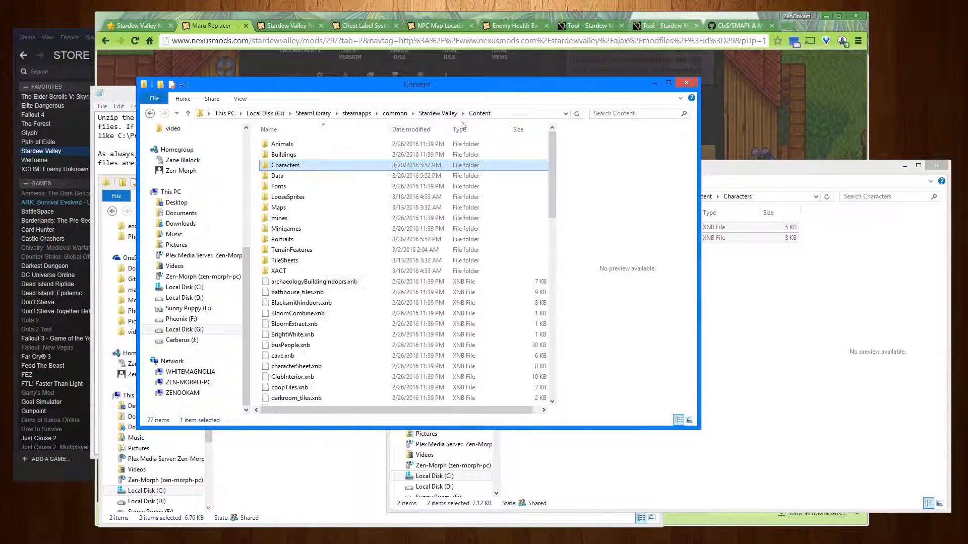
double_click(301, 240)
type("m")
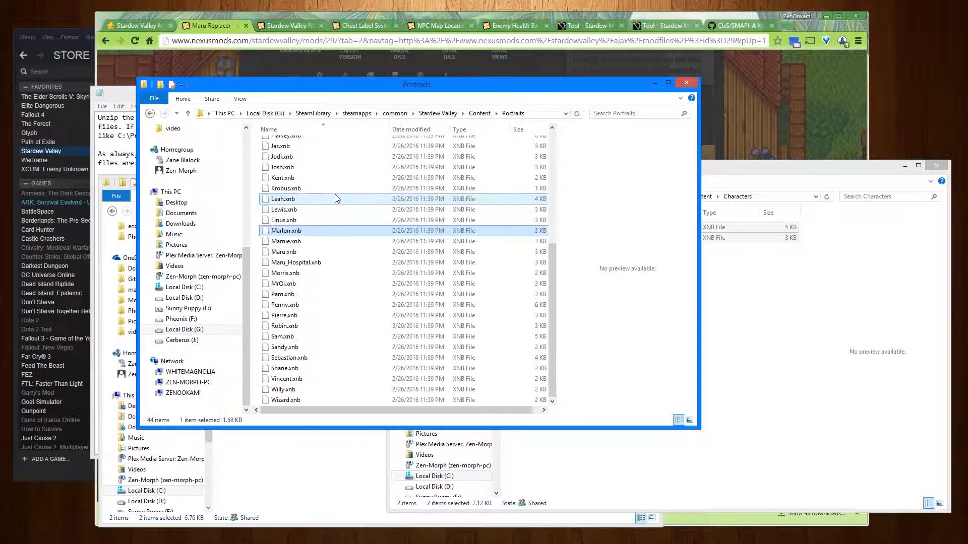
type("aru")
left_click(310, 263, "ctrl")
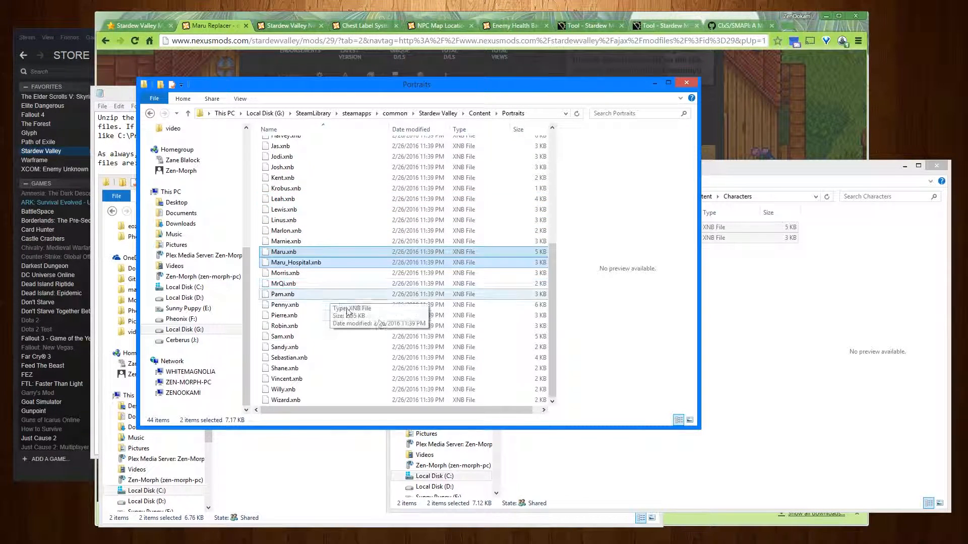
Step: Create a portraits folder inside Backups\Characters\Maru and paste the two original portrait files into it
left_click(340, 502)
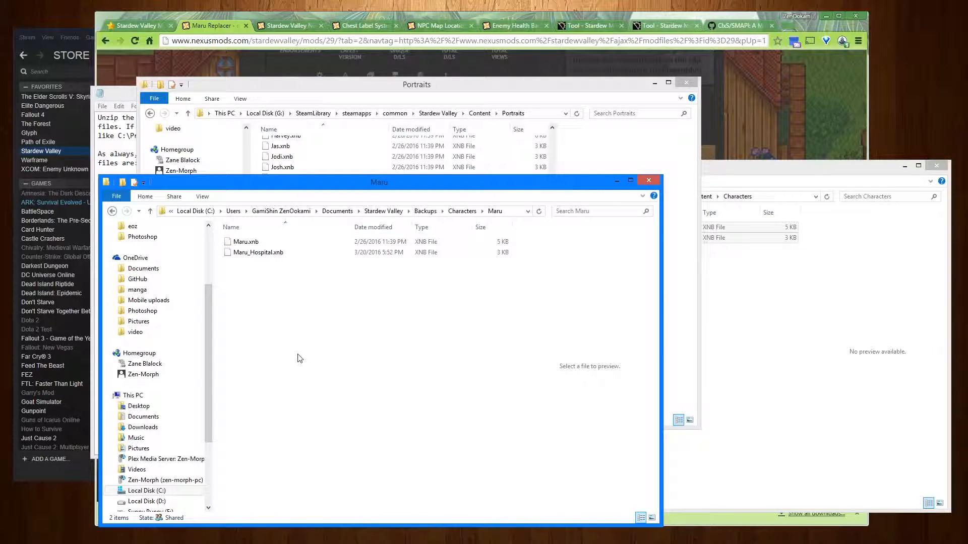
left_click(123, 182)
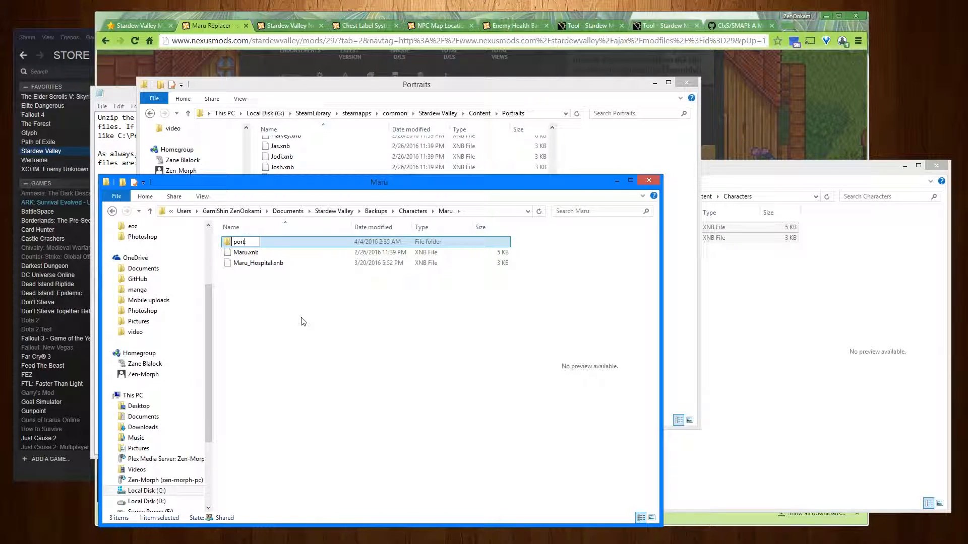
key("Return")
key("Return")
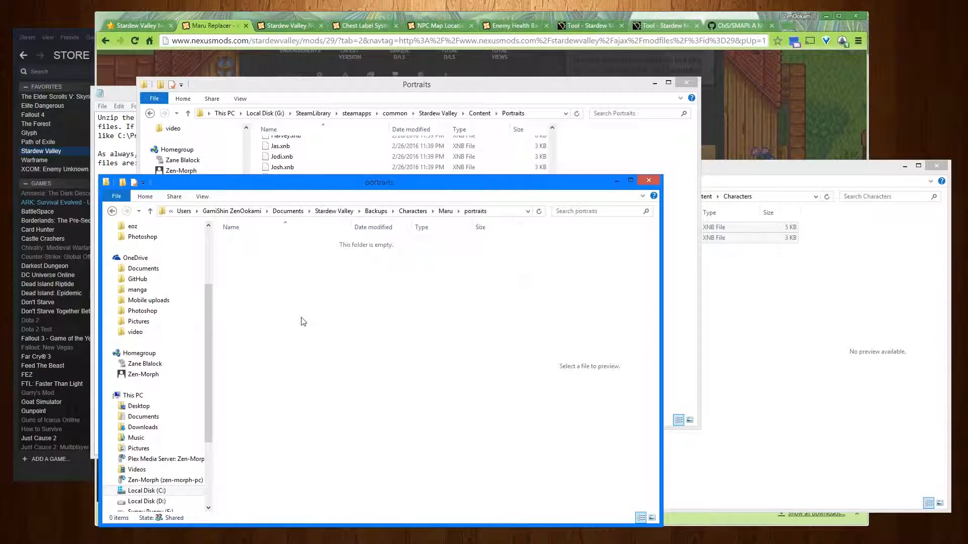
key("ctrl+v")
left_click(399, 307)
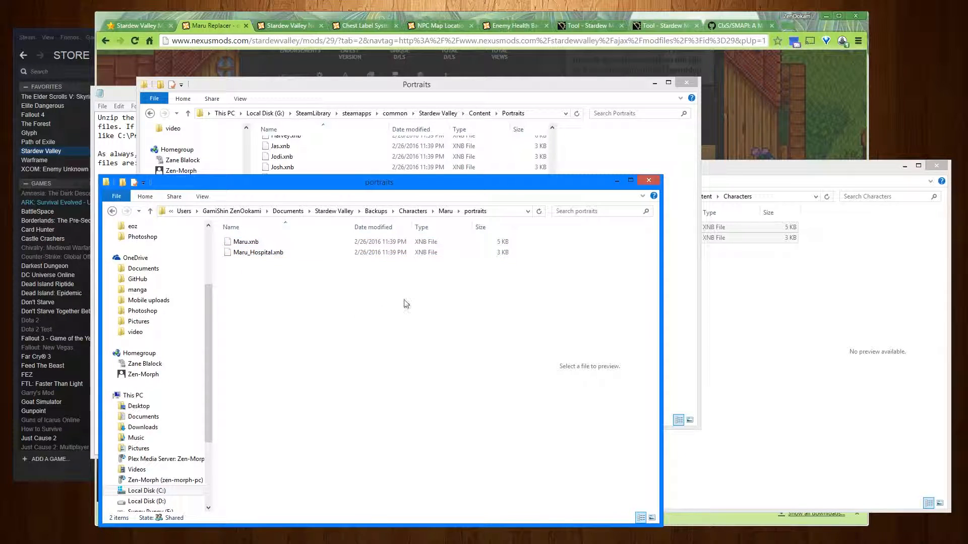
Step: Minimize the backup window and copy both Maru files from the mod's Content\Portraits folder
left_click(615, 183)
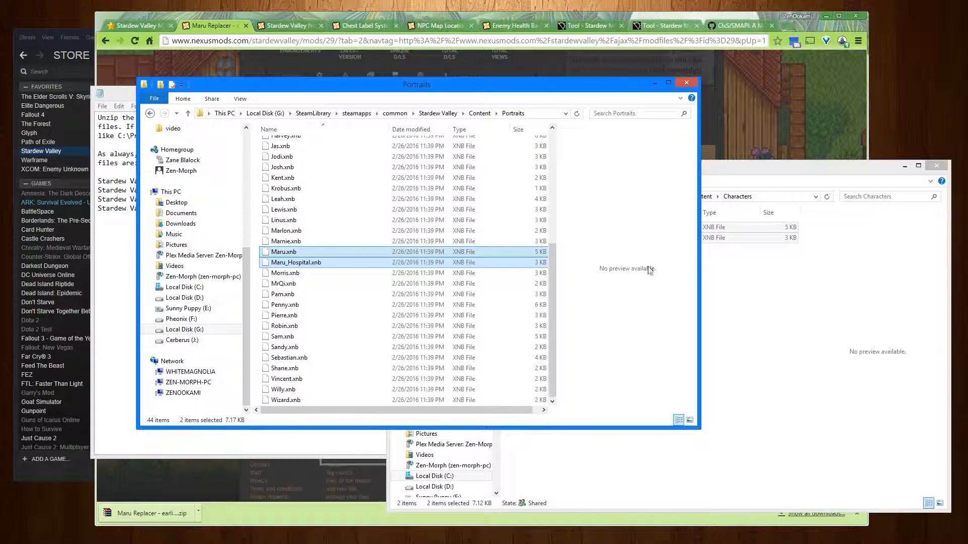
left_click(760, 298)
left_click(706, 197)
left_click(553, 241)
double_click(553, 240)
key("ctrl+a")
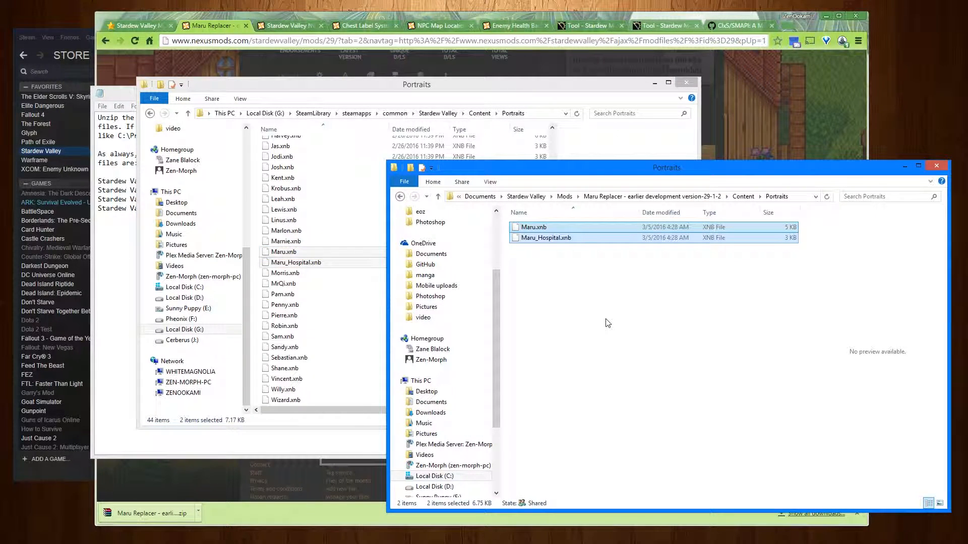
Step: Paste the mod's portrait files into the game's Content\Portraits folder, replacing the originals, and bring the readme to the front
left_click(258, 279)
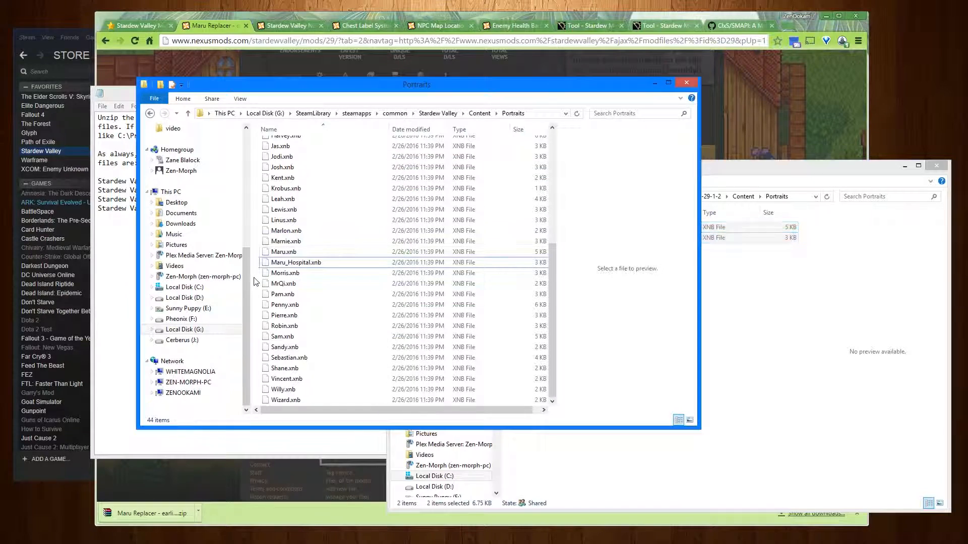
key("ctrl+v")
left_click(441, 196)
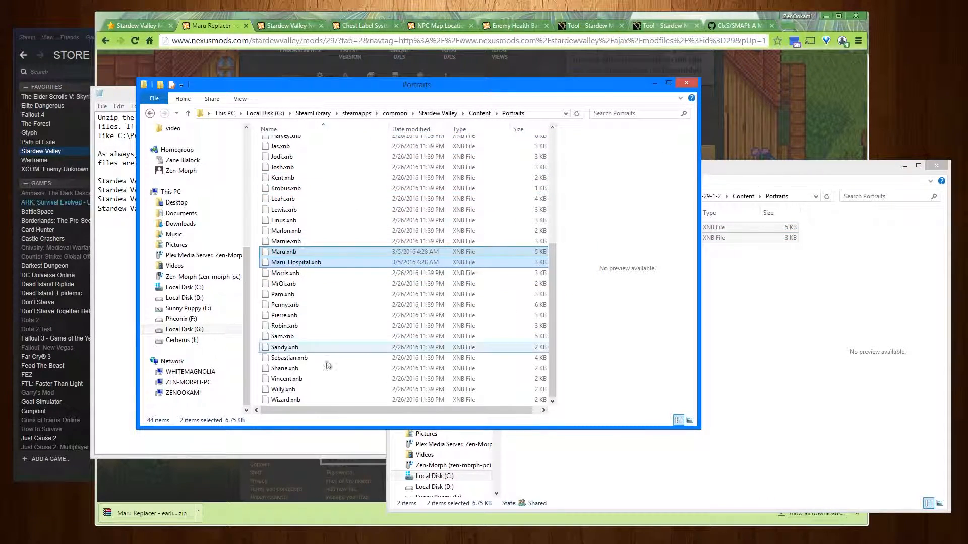
left_click(110, 320)
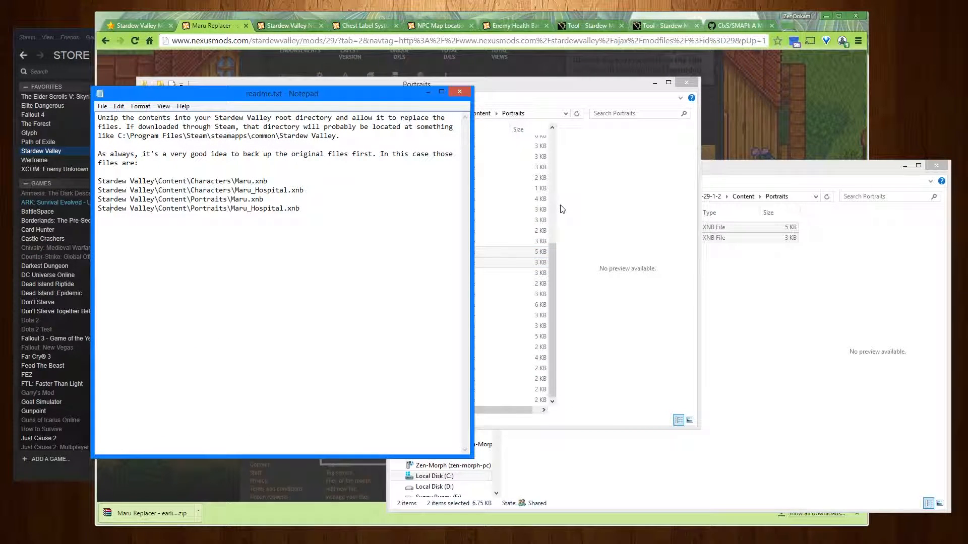
Step: Switch to Steam and Stardew Valley, enter the carpenter's house and walk along the hallway toward the lab
left_click(73, 29)
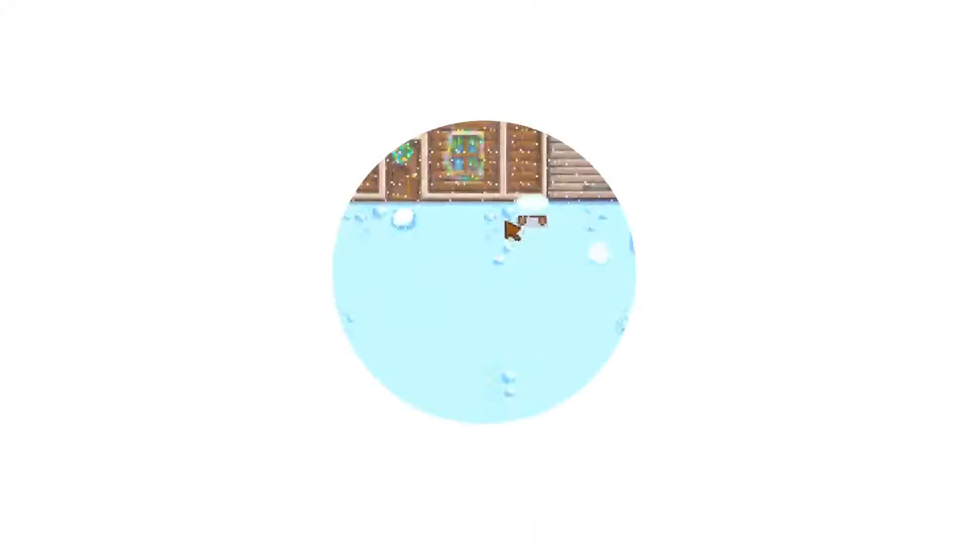
key("w")
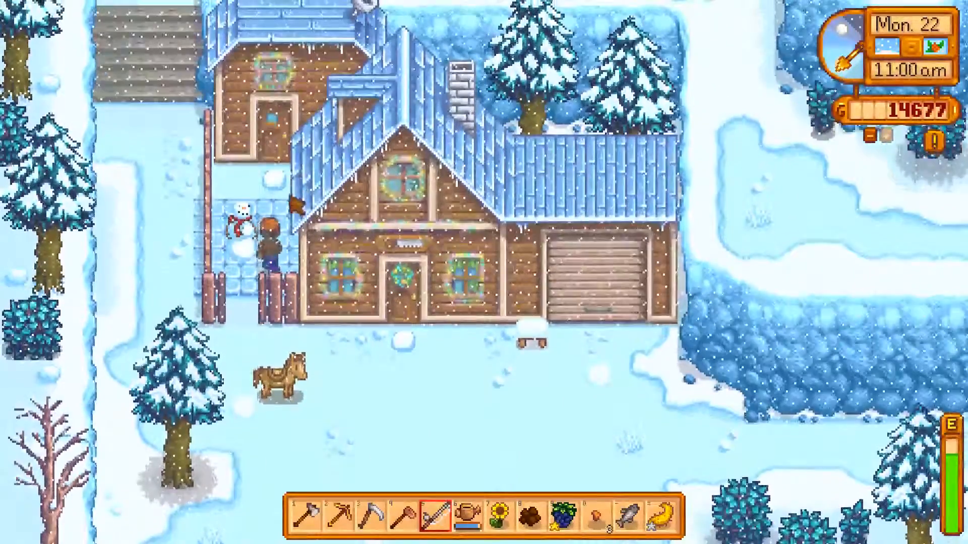
key("d")
key("s")
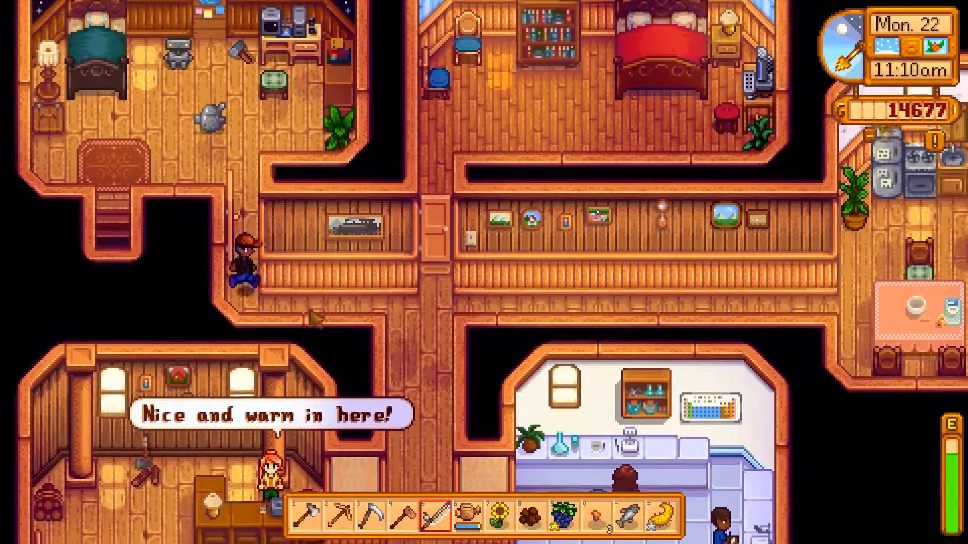
key("d")
key("s")
key("s")
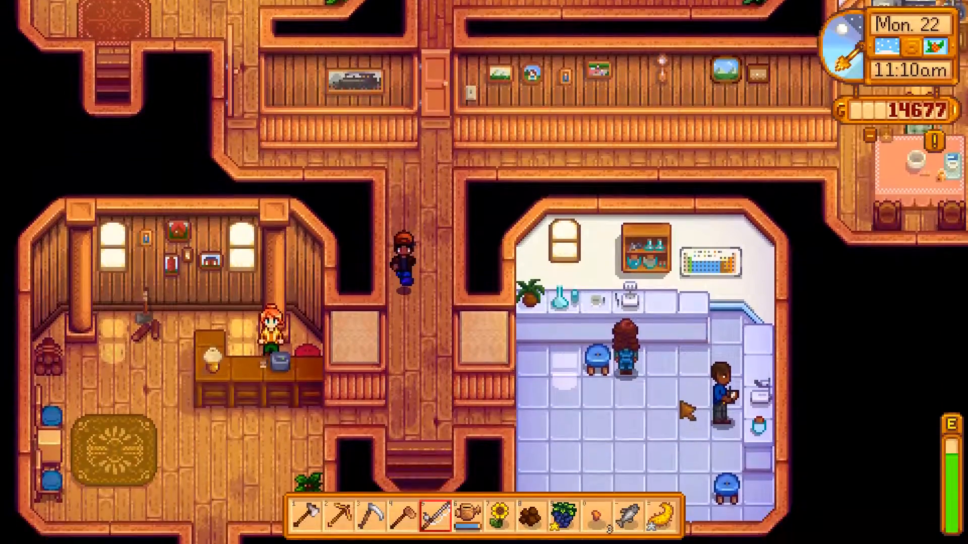
Step: Walk up to Maru in the lab and talk to her twice to check her replaced portrait and sprite
key("d")
key("w")
key("d")
right_click(562, 348)
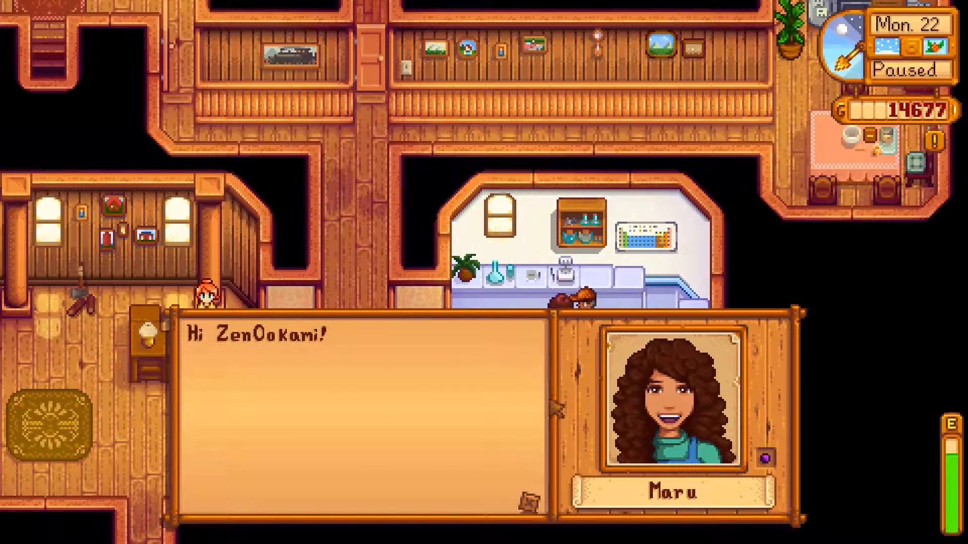
left_click(556, 408)
right_click(571, 340)
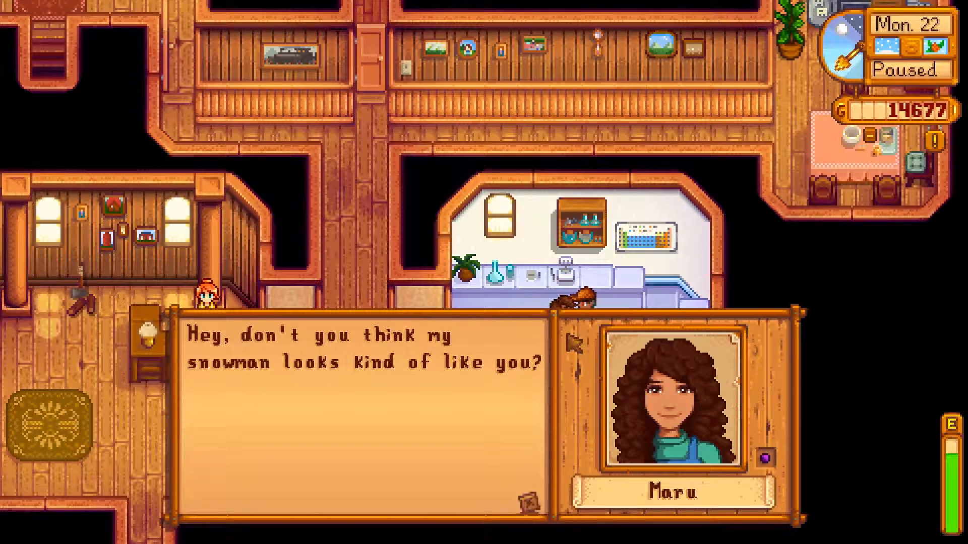
left_click(489, 425)
Step: Leave the lab and walk to the front of the carpenter's shop counter
key("s")
key("a")
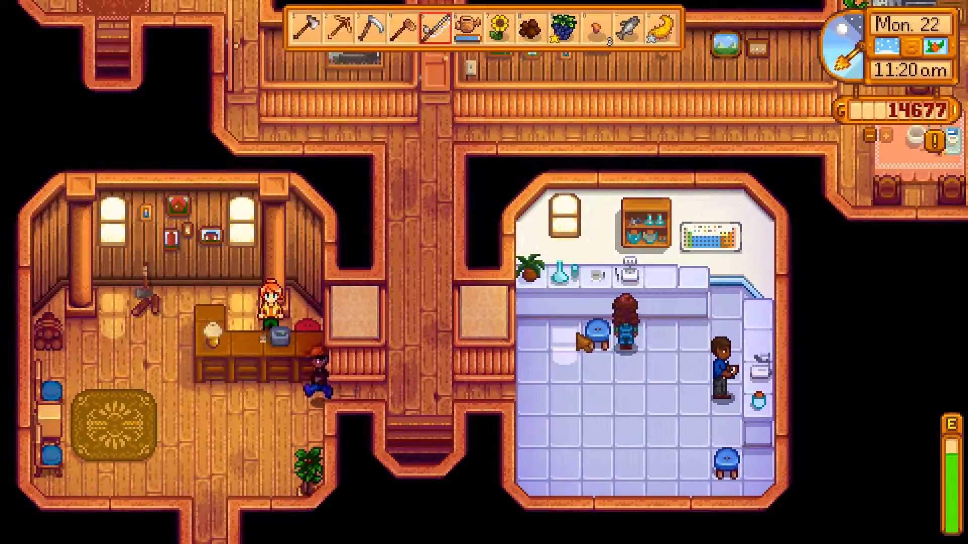
key("s")
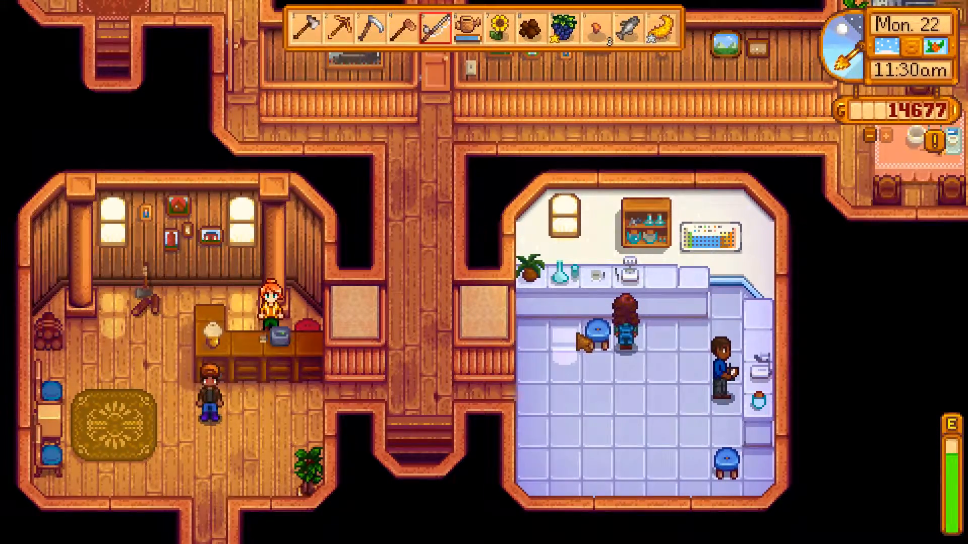